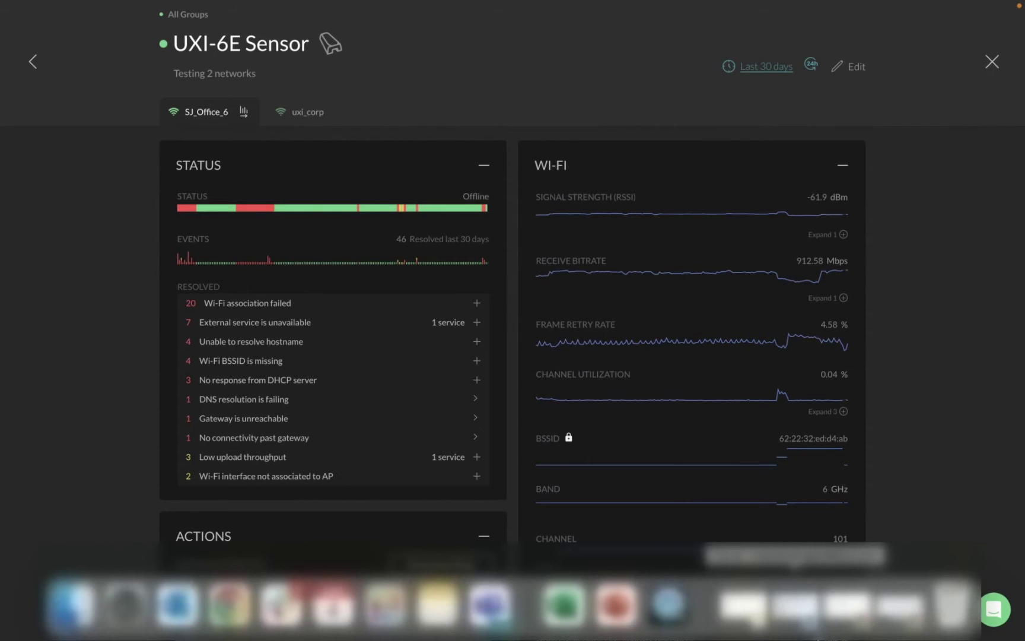
# Expand the Signal-to-Noise Ratio chart and the Data Receive MCS chart (960.8 Mbps).
pyautogui.moveTo(809, 459)
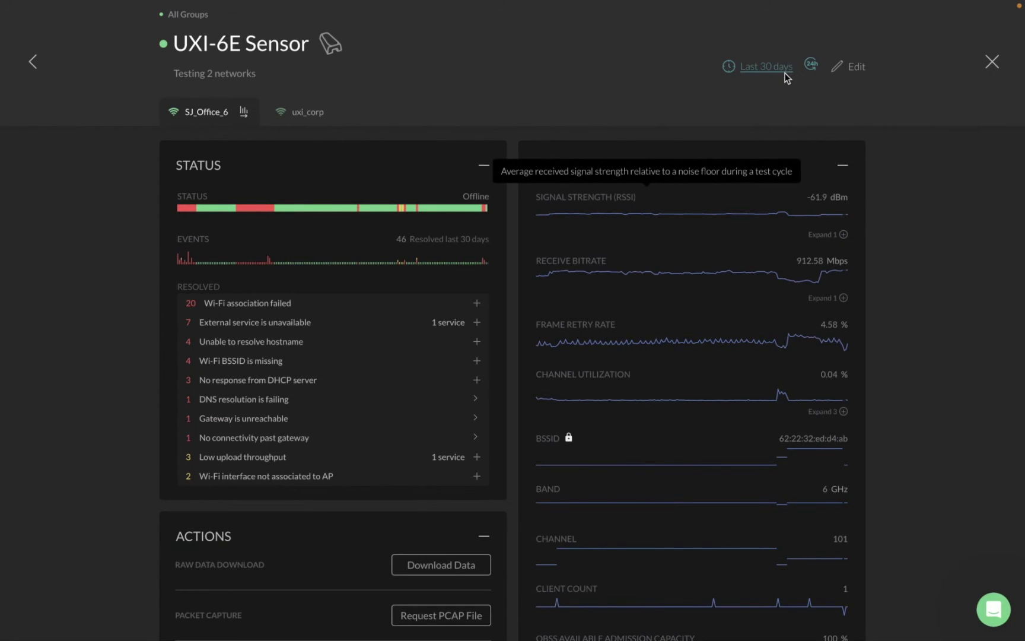
pyautogui.click(844, 236)
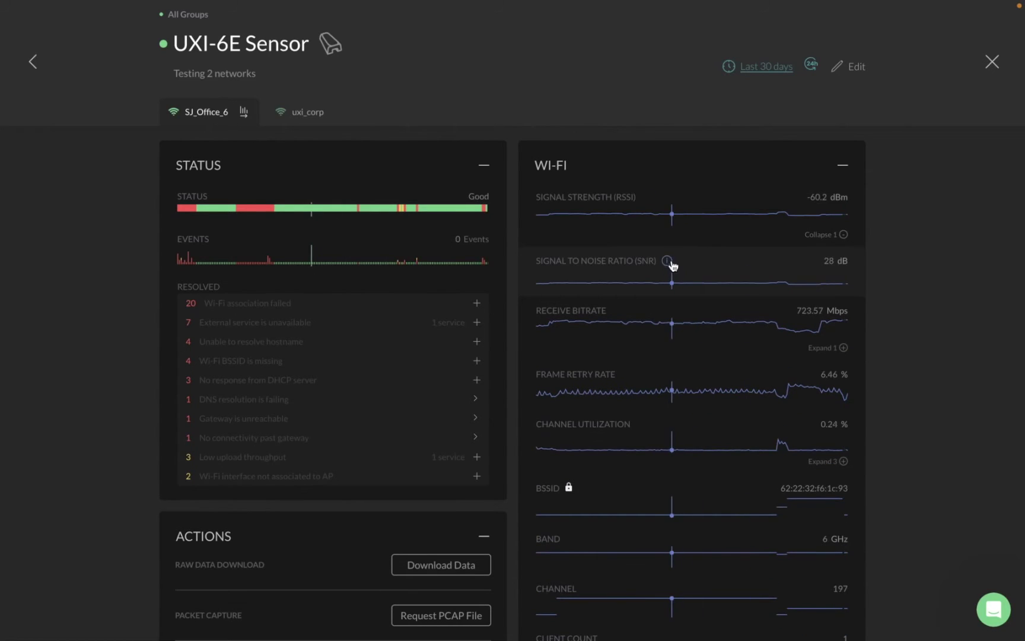
pyautogui.moveTo(668, 264)
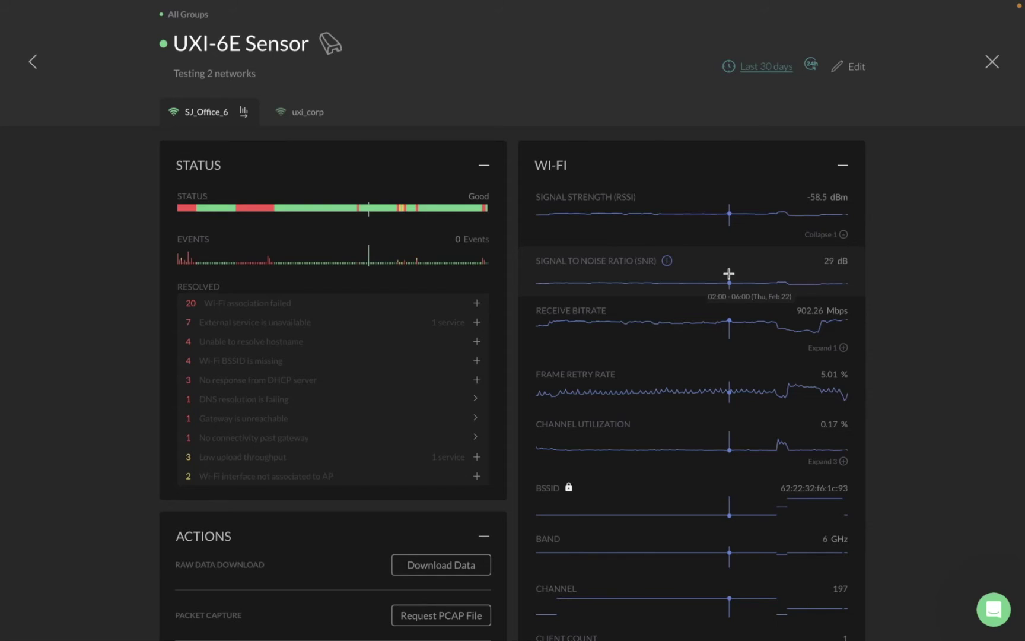
pyautogui.scroll(-2, 728, 273)
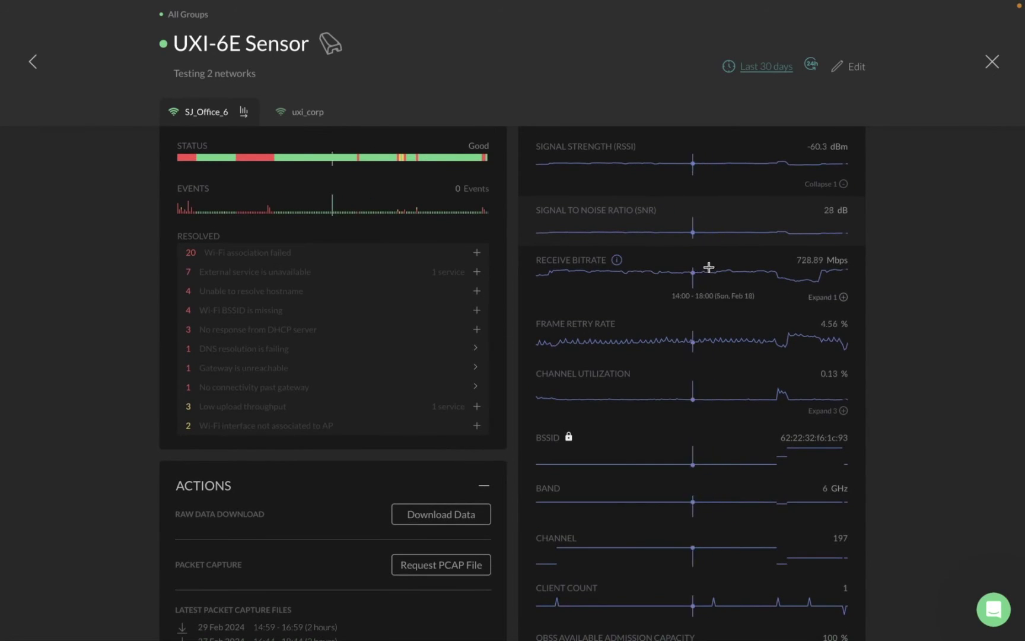
pyautogui.click(843, 297)
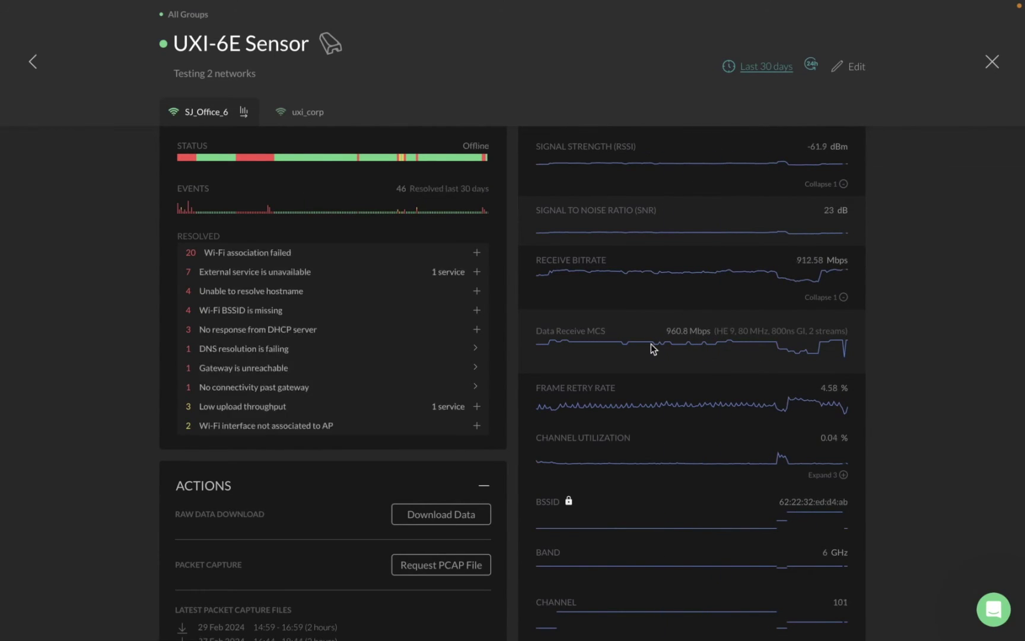
# Expand Channel Utilization into In BSSID Traffic, Other BSSID Traffic and Non Wi-Fi Energy charts.
pyautogui.scroll(-1, 652, 343)
pyautogui.scroll(-3, 650, 345)
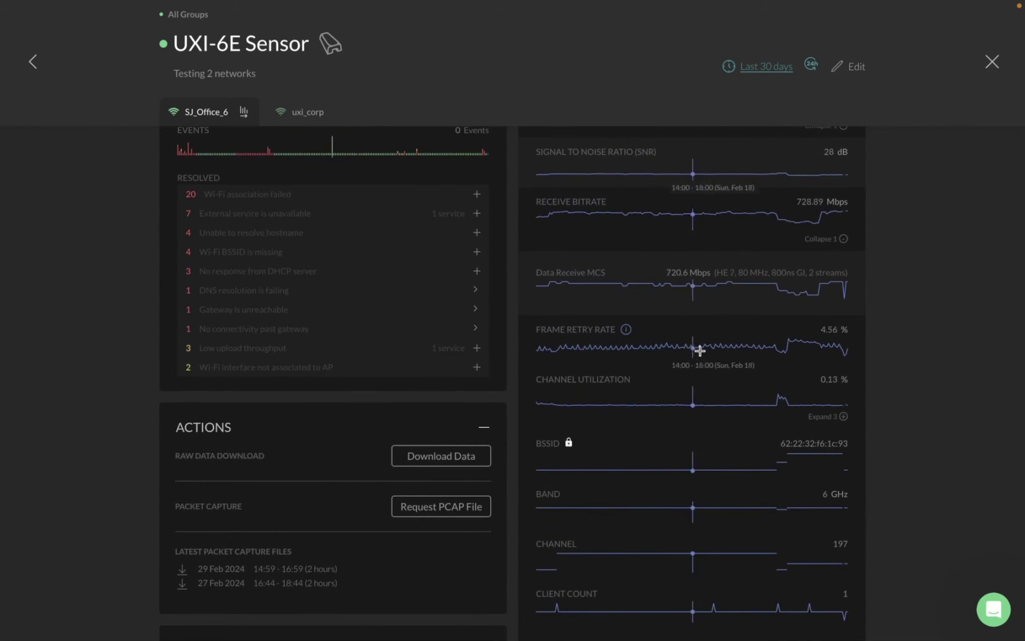
pyautogui.scroll(-4, 775, 346)
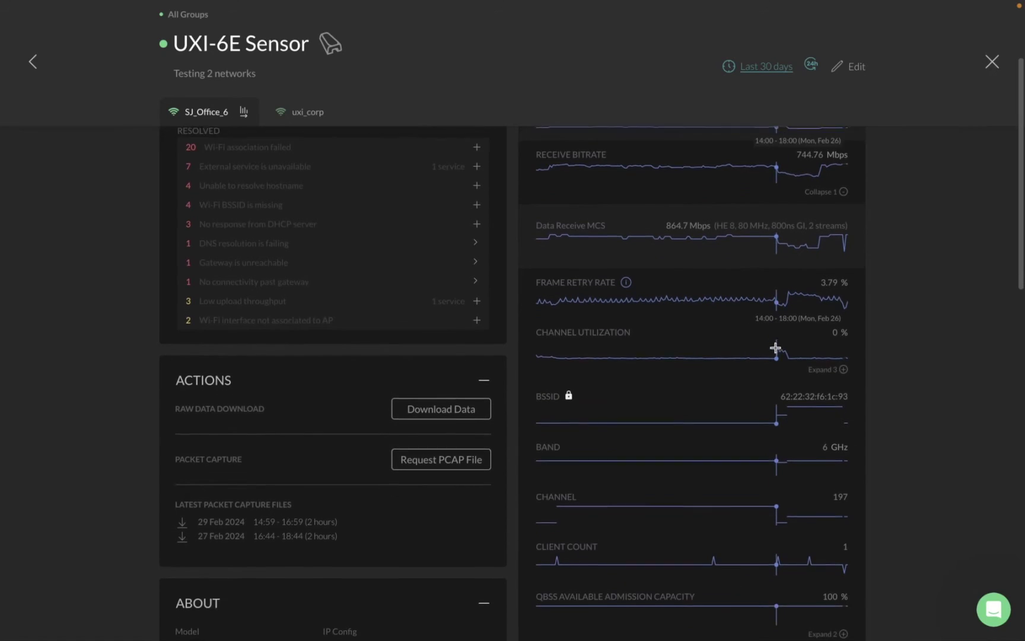
pyautogui.click(844, 359)
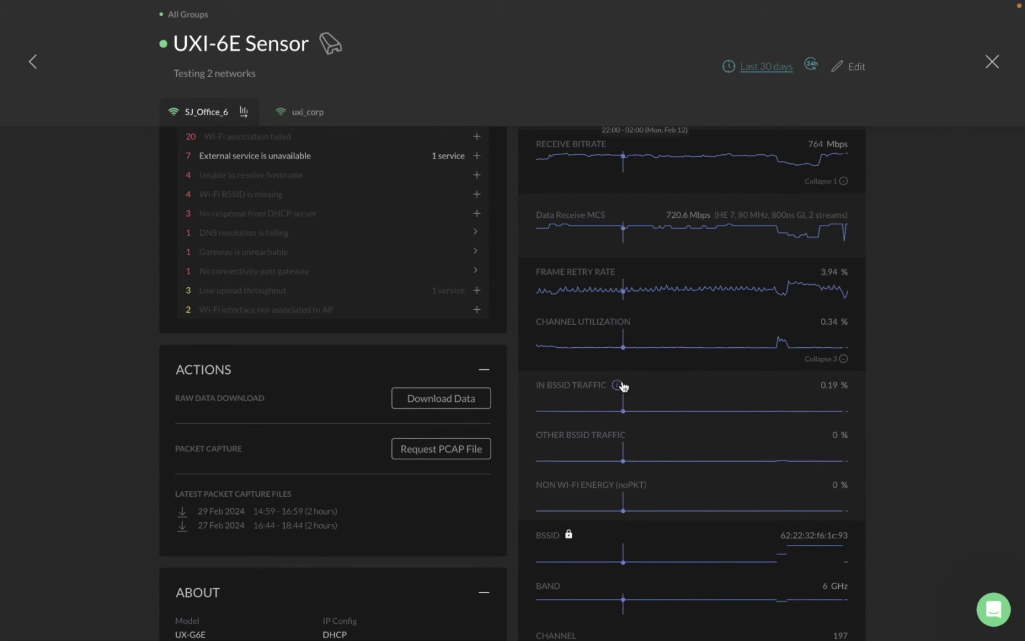
pyautogui.moveTo(618, 390)
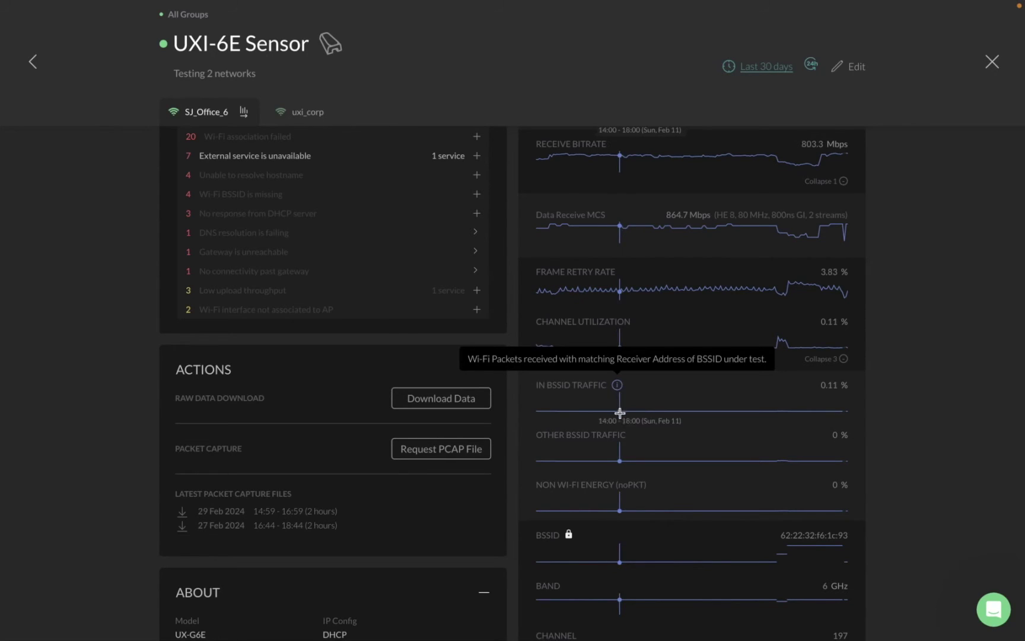
pyautogui.moveTo(636, 436)
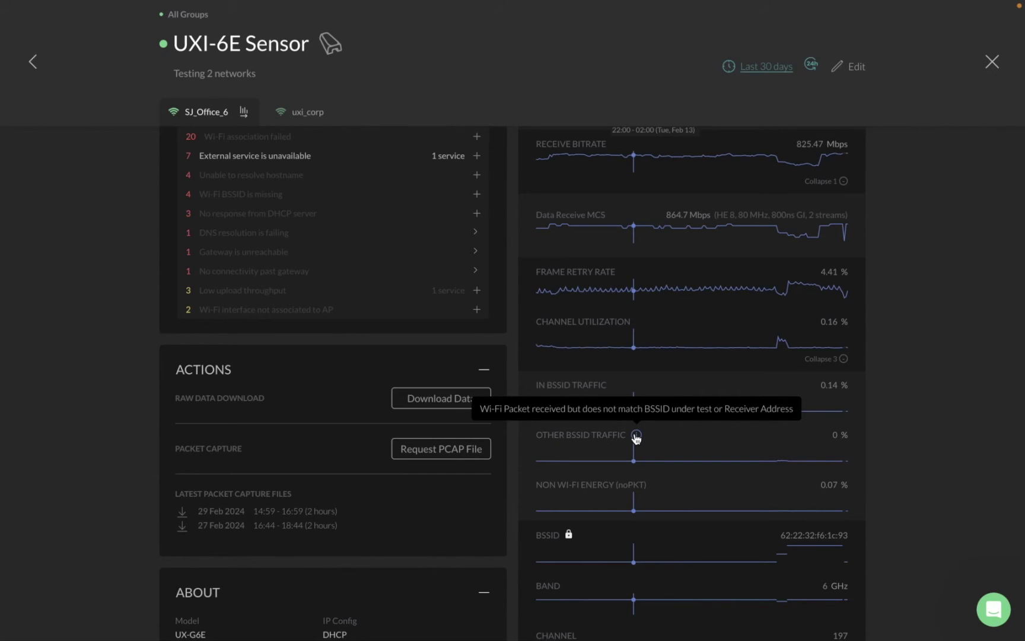
pyautogui.moveTo(657, 485)
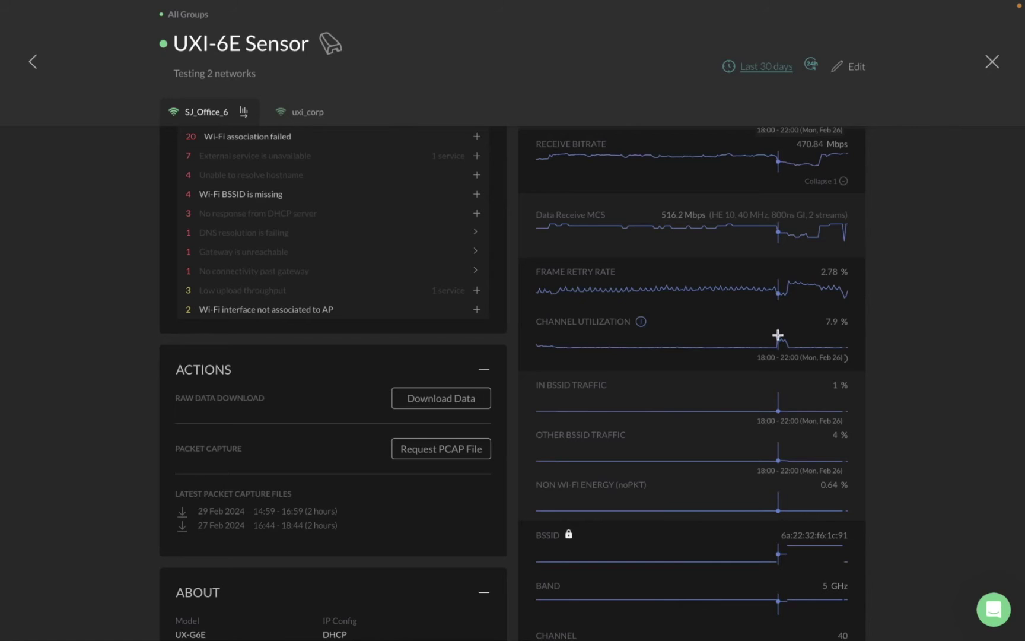
pyautogui.scroll(-2, 778, 334)
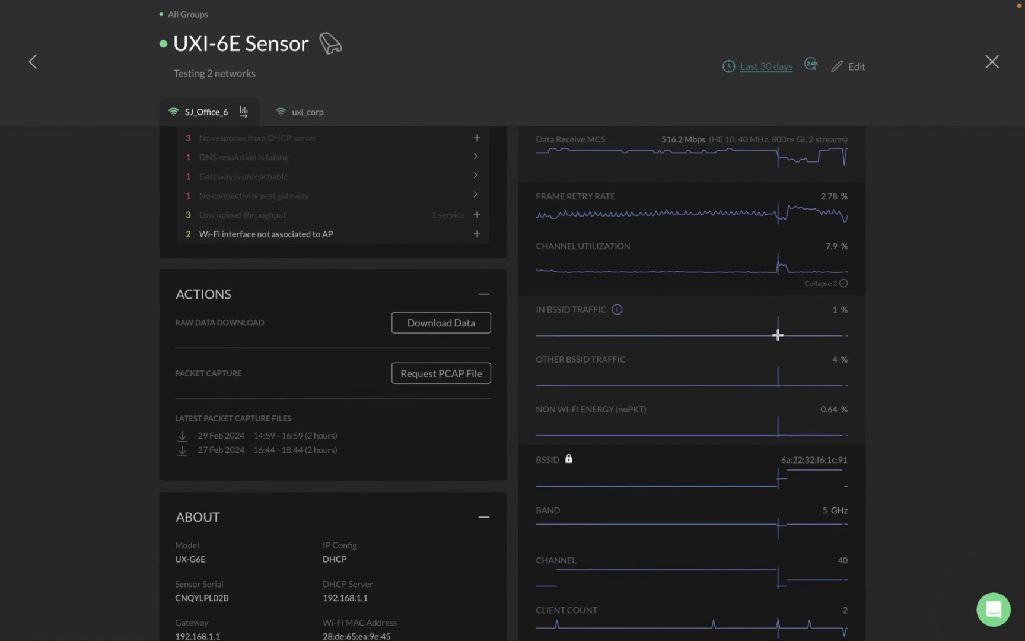
pyautogui.scroll(-2, 778, 335)
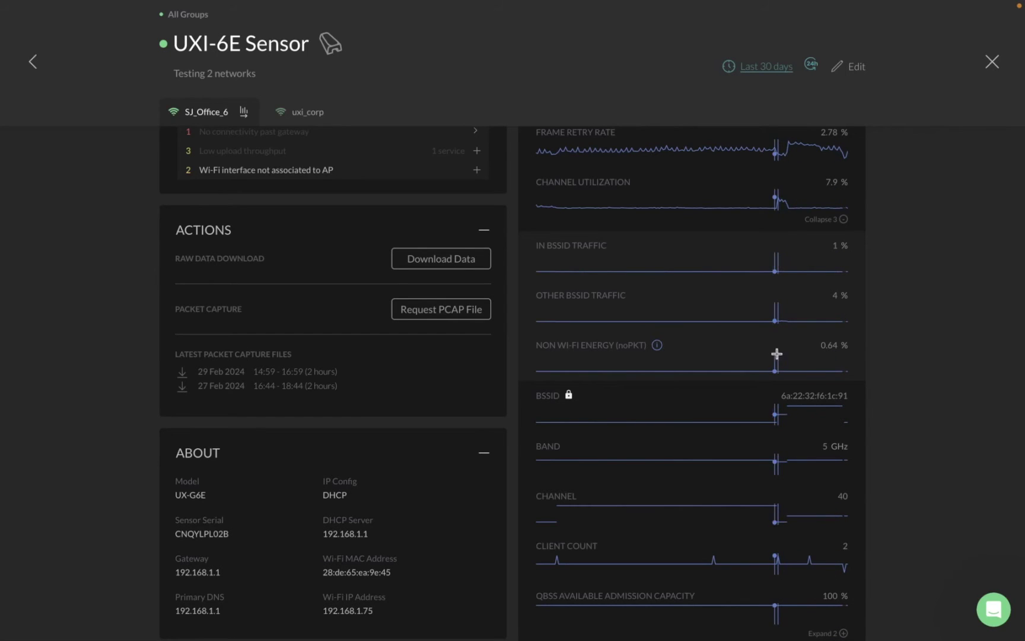
pyautogui.scroll(-1, 776, 354)
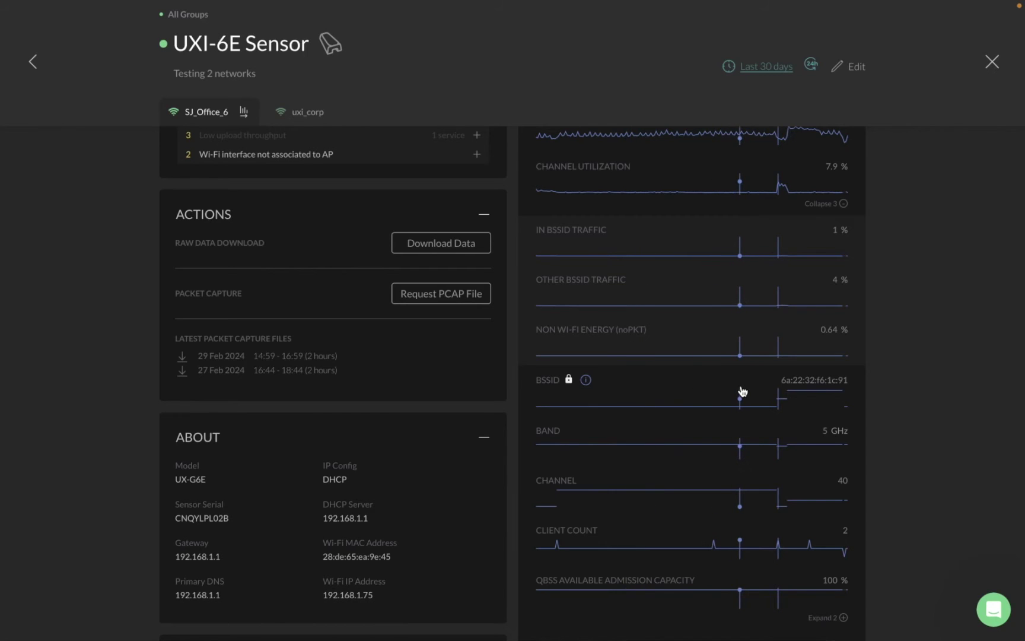
pyautogui.scroll(-2, 741, 391)
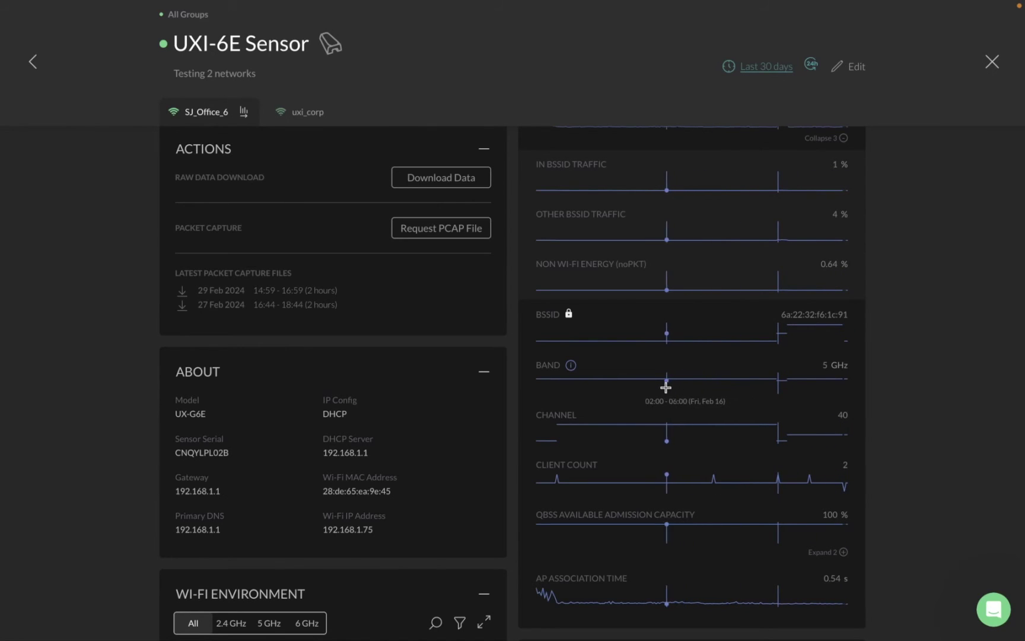
pyautogui.scroll(1, 752, 406)
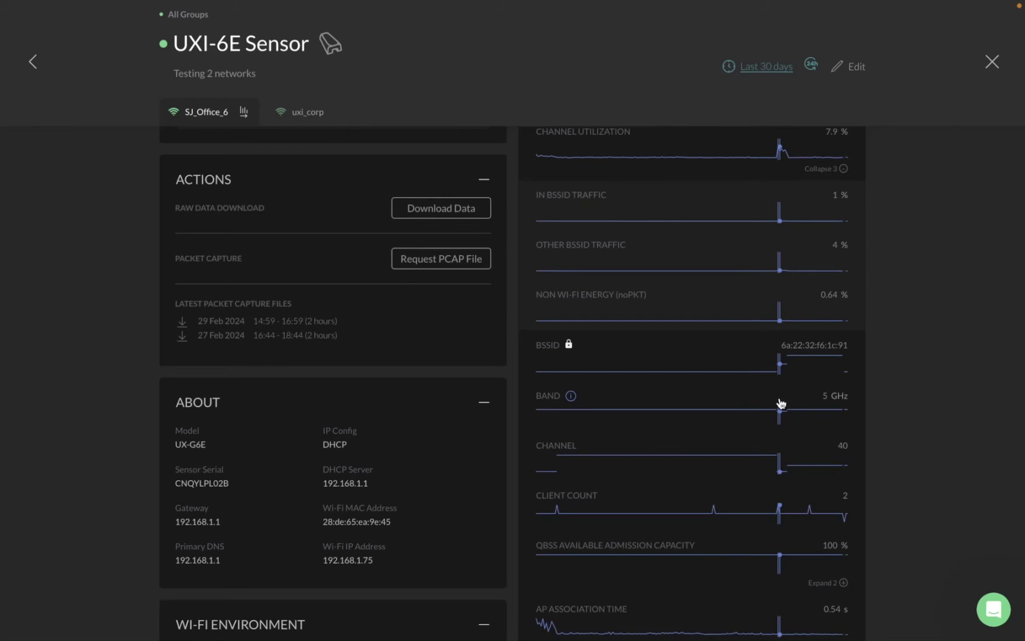
pyautogui.scroll(-2, 779, 398)
pyautogui.scroll(-1, 780, 450)
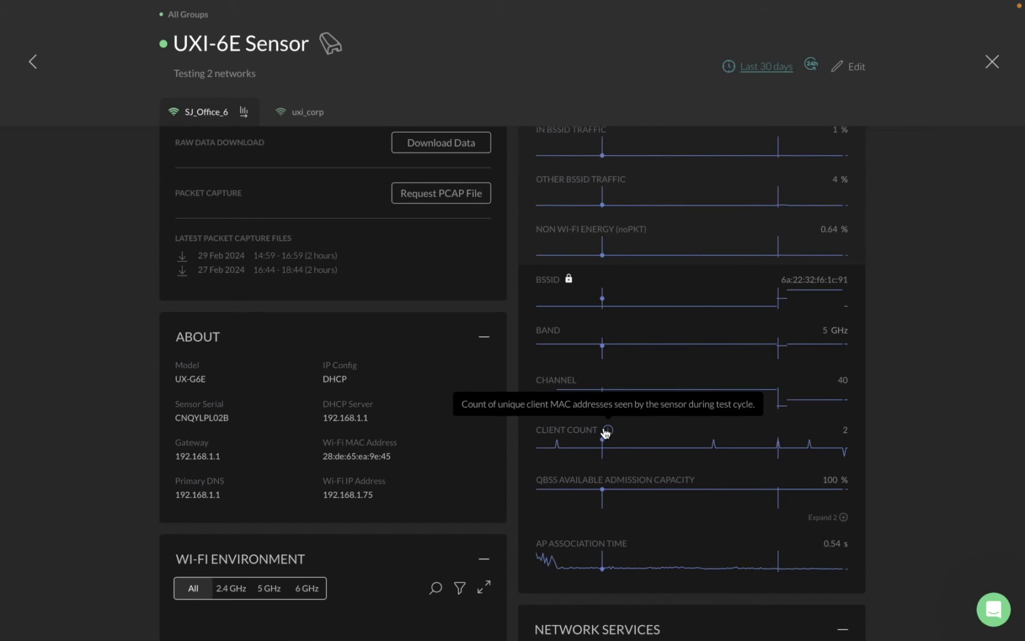
pyautogui.scroll(-3, 605, 432)
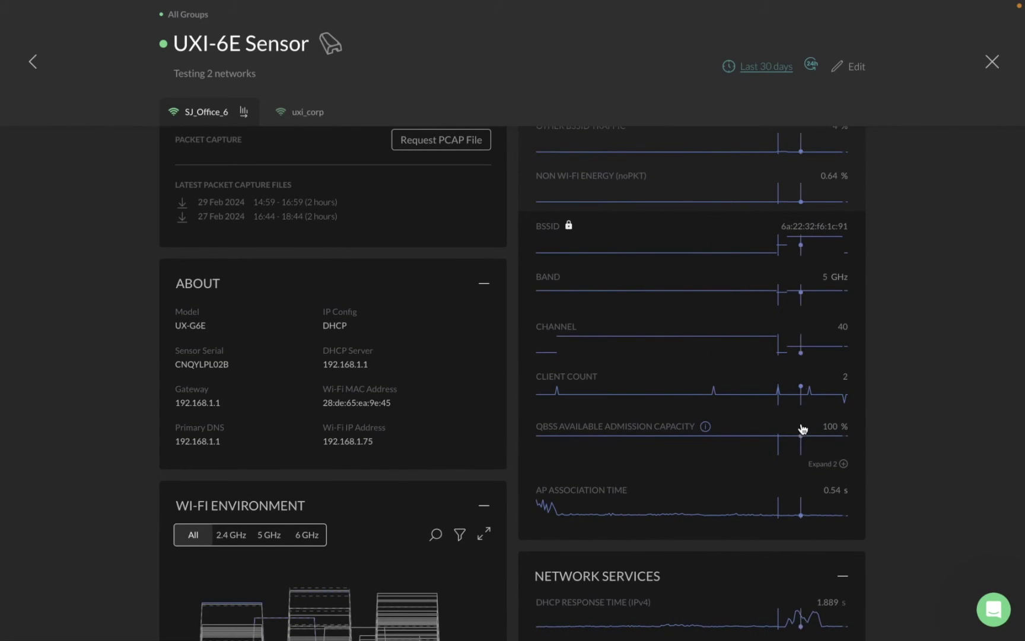
pyautogui.scroll(-2, 802, 441)
# Expand QBSS Available Admission Capacity to show the Client Count and Channel Utilization (15%) charts.
pyautogui.click(843, 414)
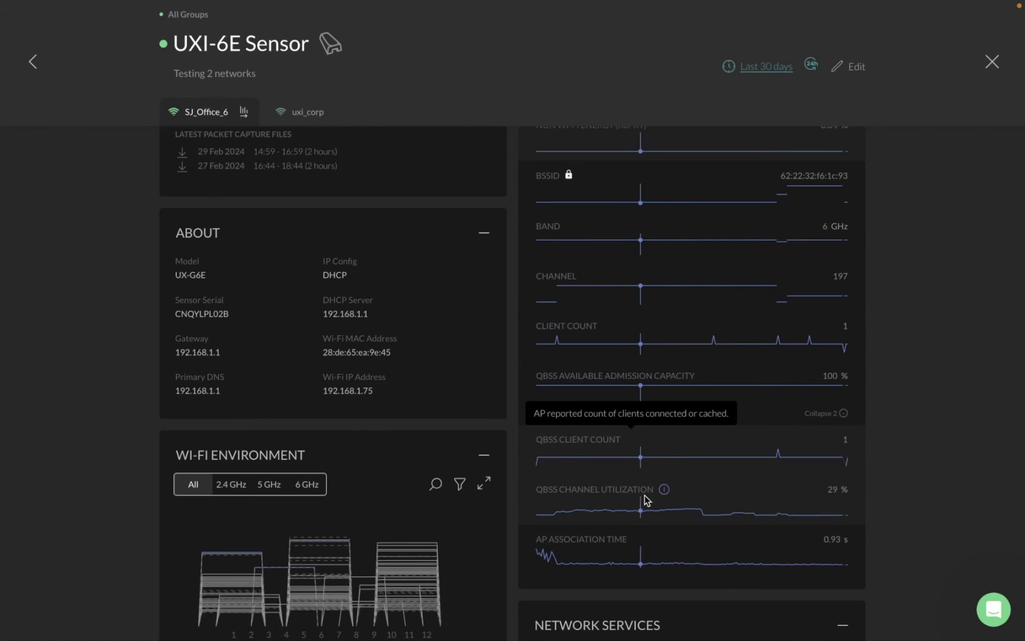
pyautogui.moveTo(667, 490)
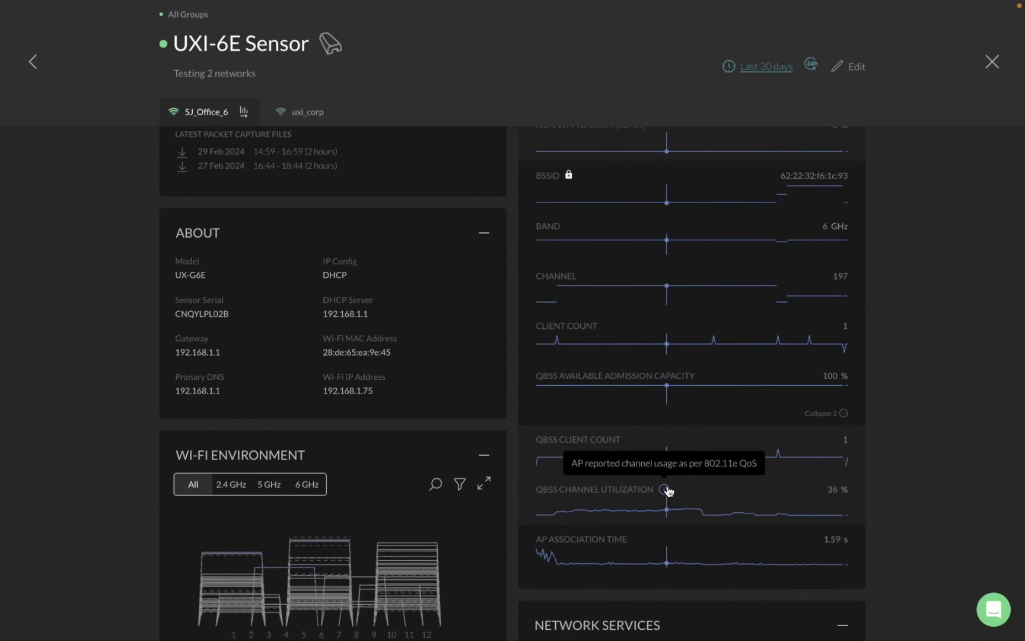
pyautogui.scroll(3, 765, 398)
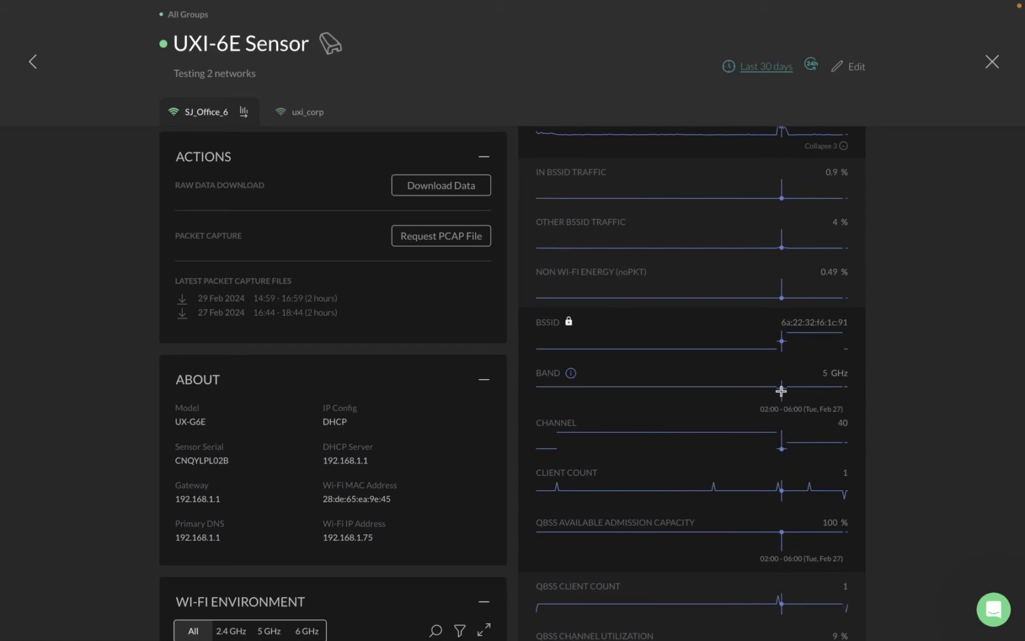
pyautogui.scroll(2, 781, 390)
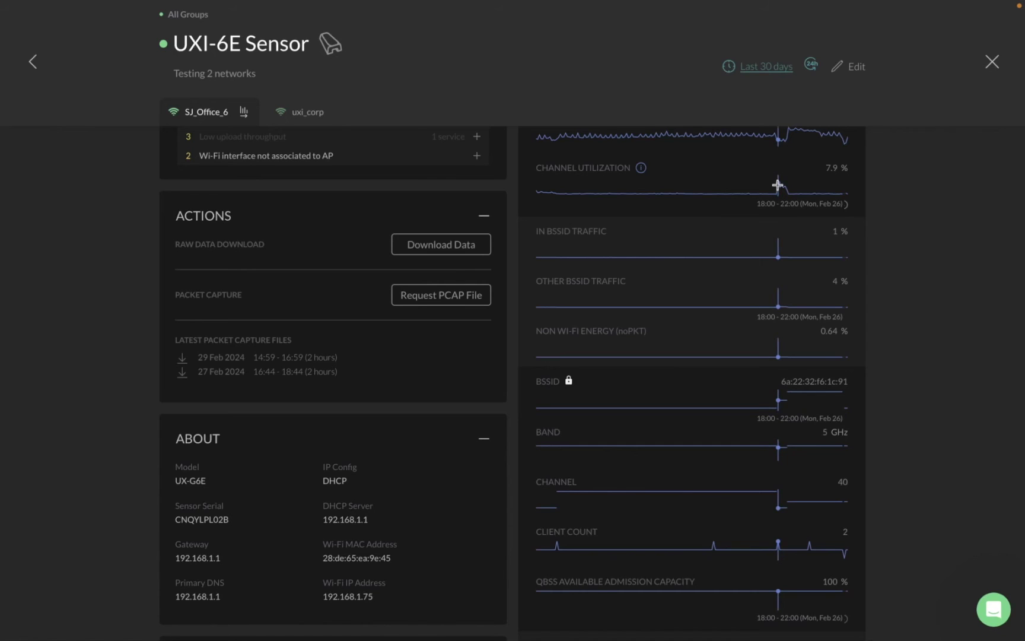
pyautogui.scroll(-6, 777, 184)
pyautogui.scroll(-2, 780, 190)
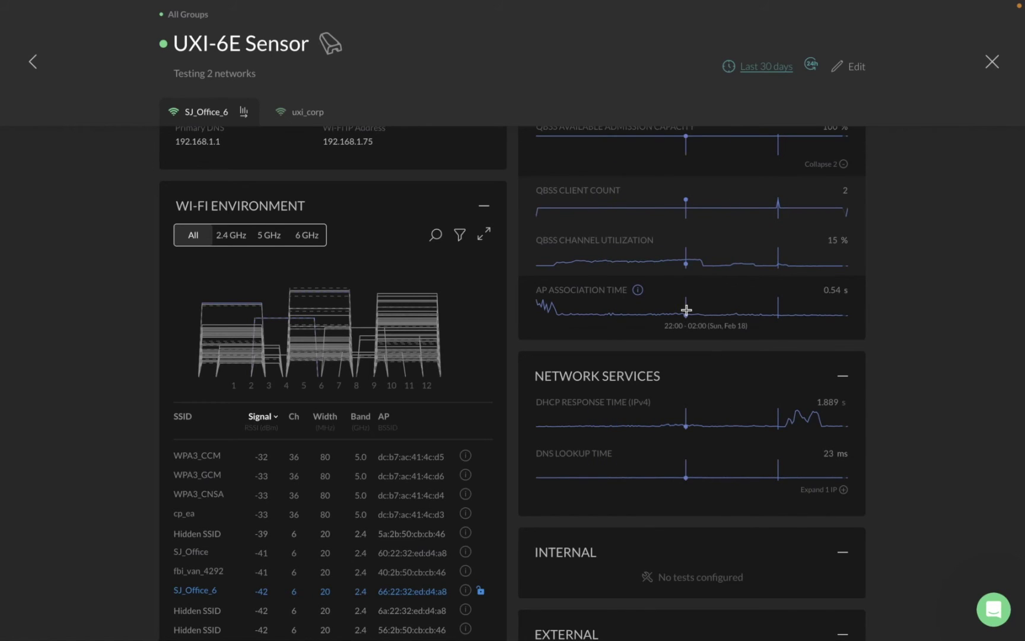
# Expand DNS Lookup Time into the per-server 192.168.1.1 chart at 26 ms.
pyautogui.scroll(-1, 686, 309)
pyautogui.scroll(-1, 688, 315)
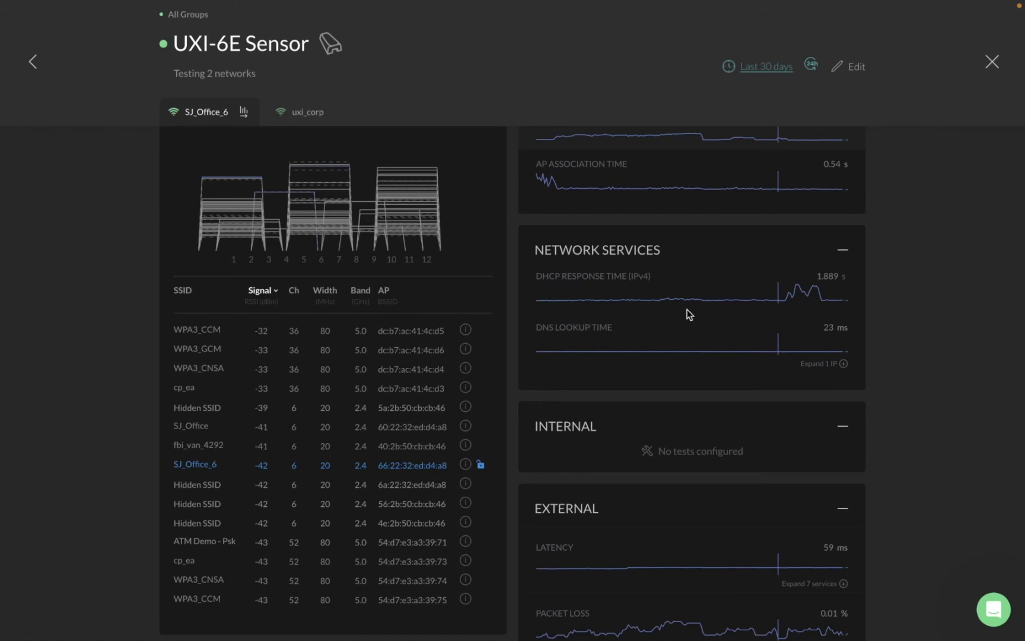
pyautogui.scroll(-1, 687, 314)
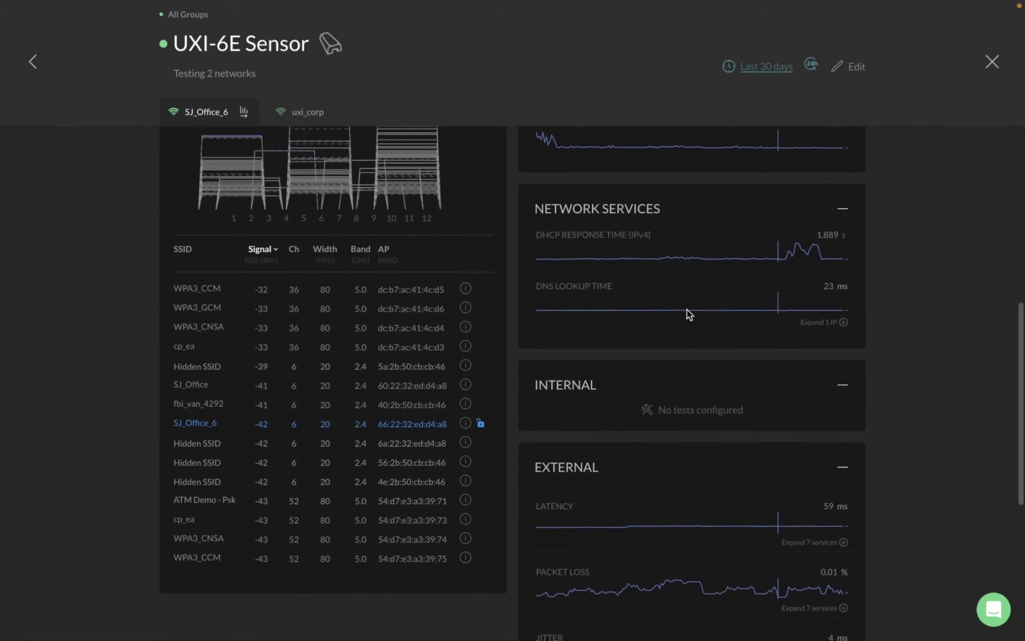
pyautogui.click(844, 322)
pyautogui.scroll(-2, 845, 320)
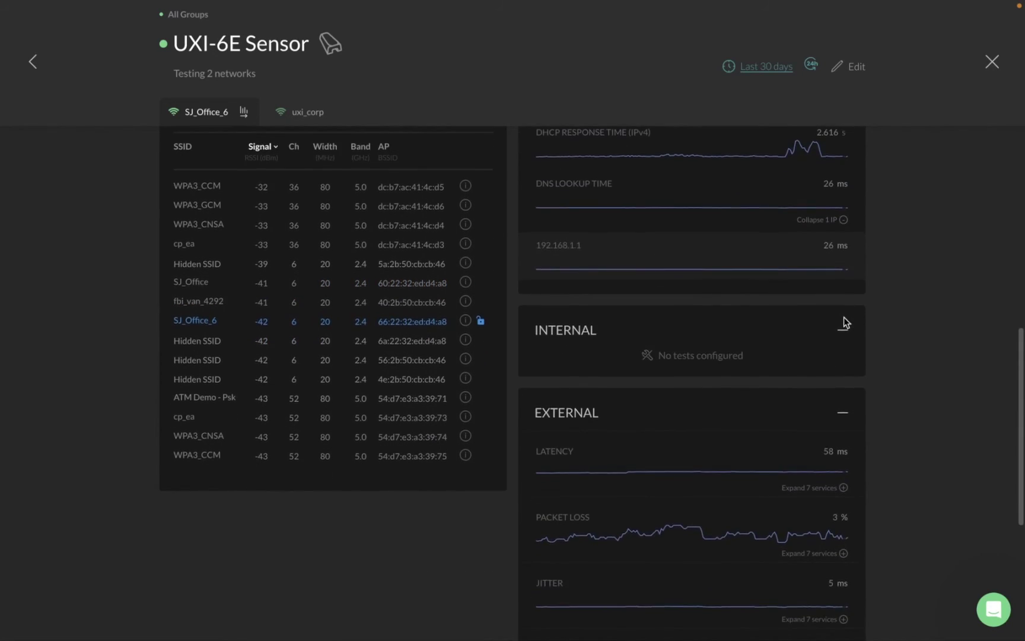
pyautogui.scroll(-5, 845, 322)
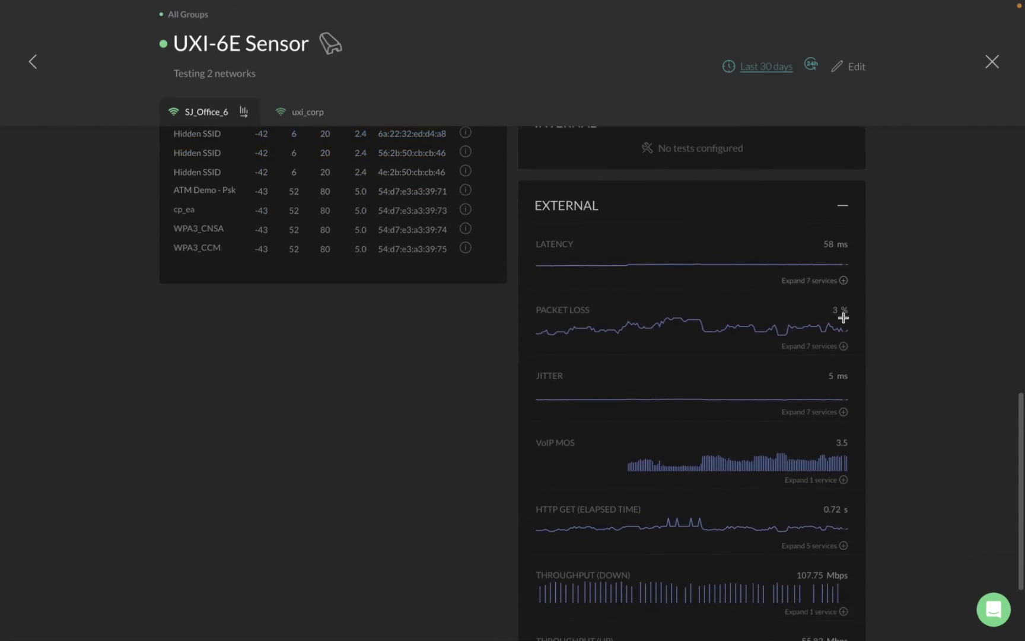
pyautogui.scroll(-2, 844, 322)
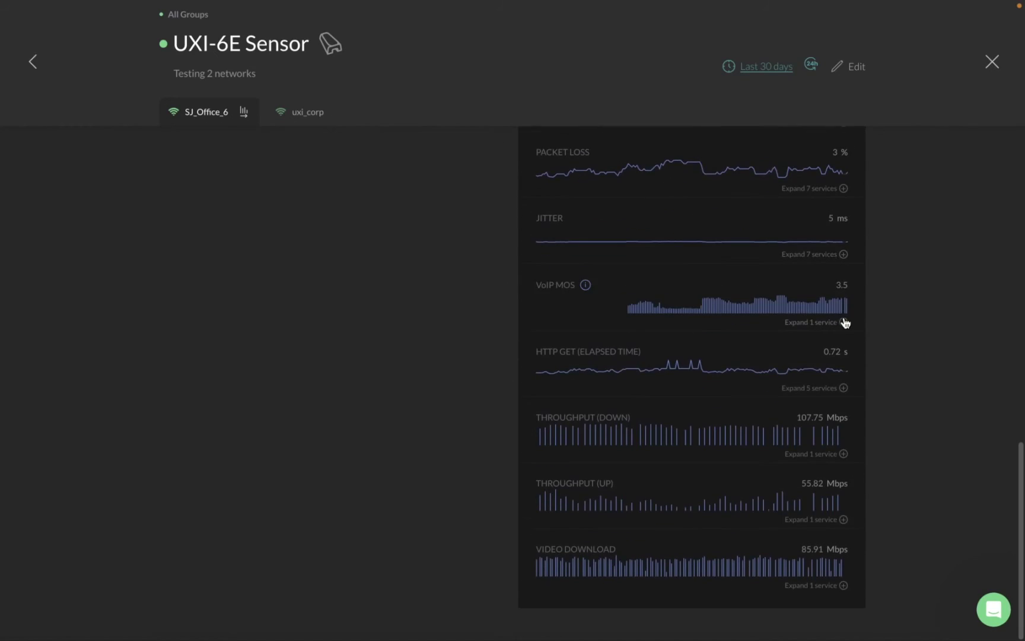
pyautogui.scroll(4, 845, 323)
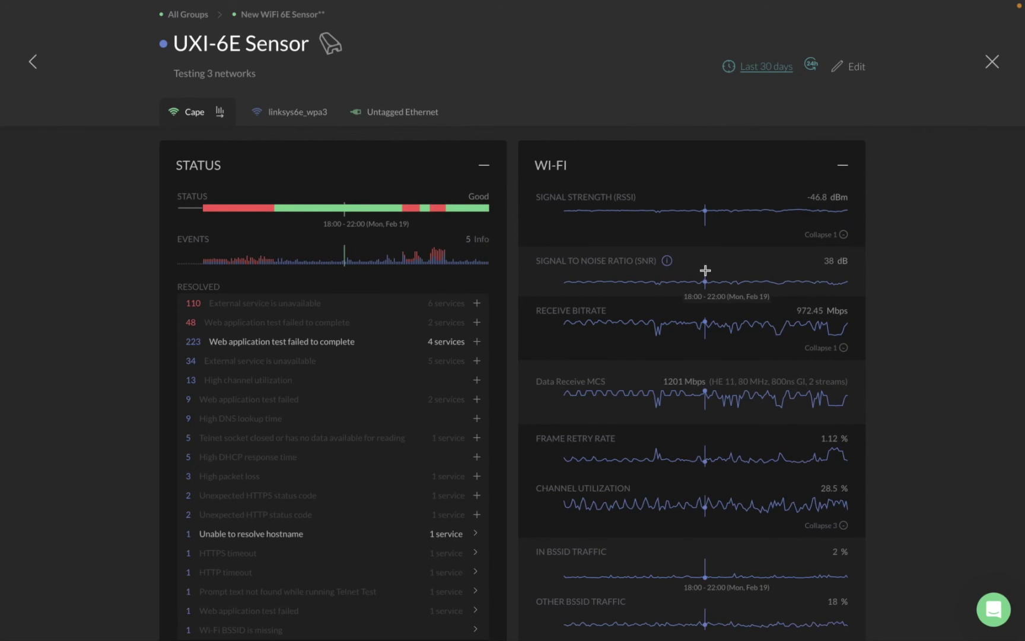
pyautogui.scroll(-3, 705, 270)
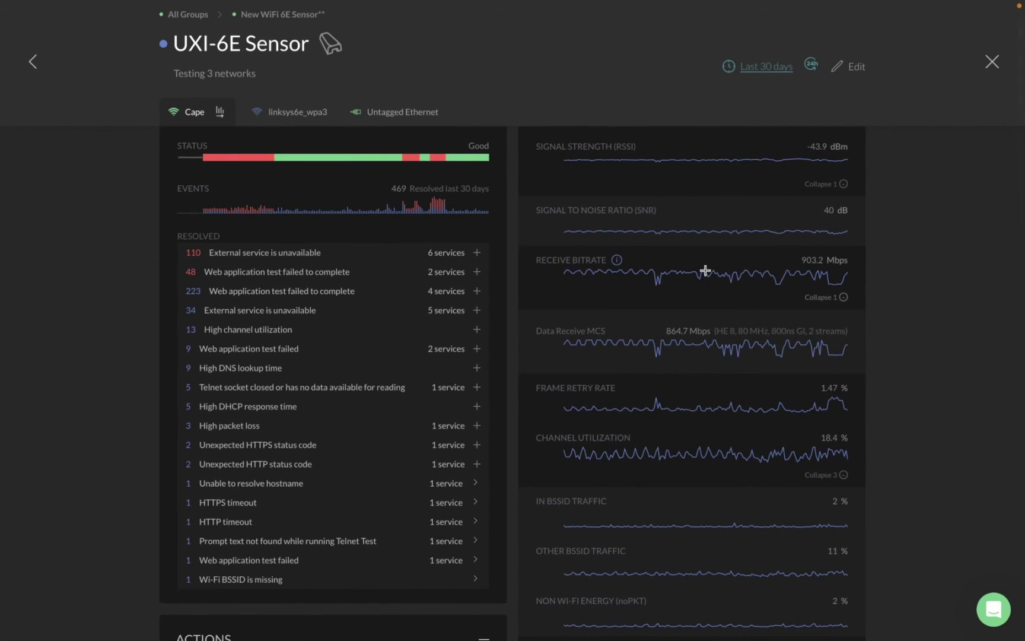
pyautogui.scroll(-1, 706, 270)
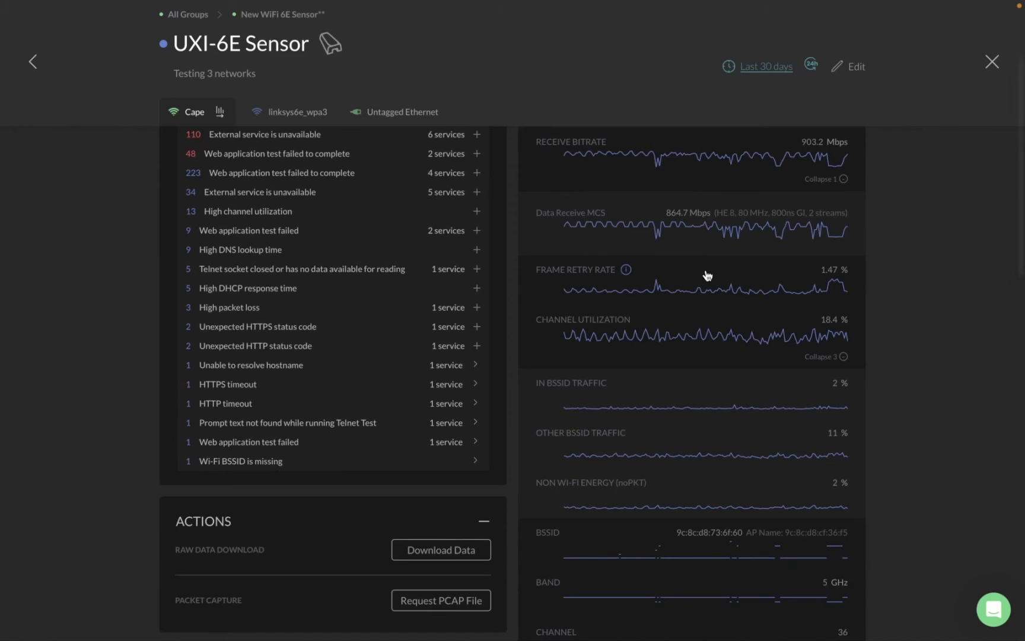
pyautogui.scroll(-1, 706, 275)
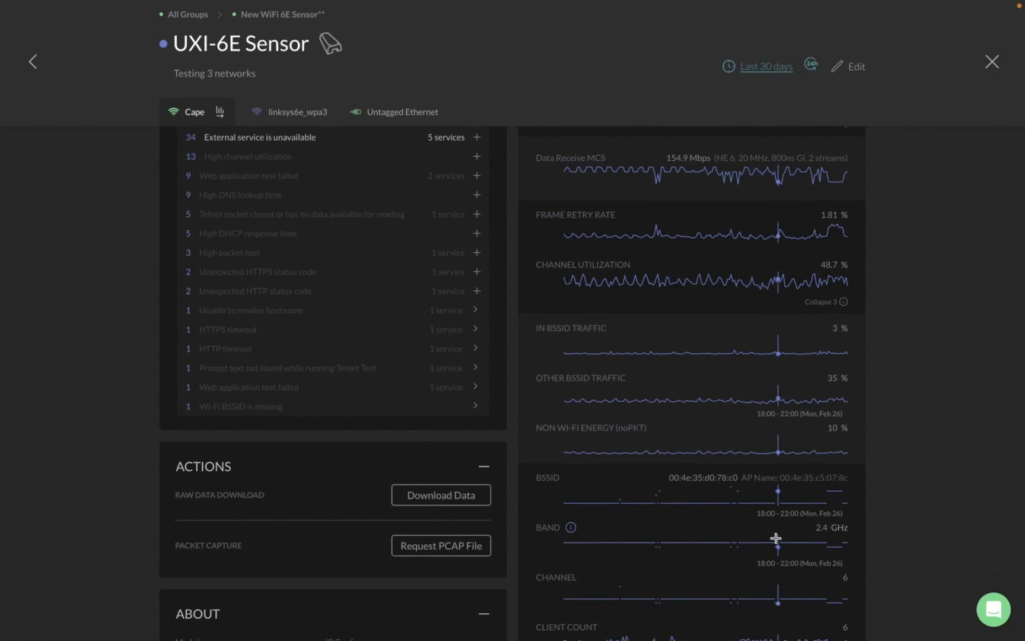
pyautogui.scroll(4, 671, 414)
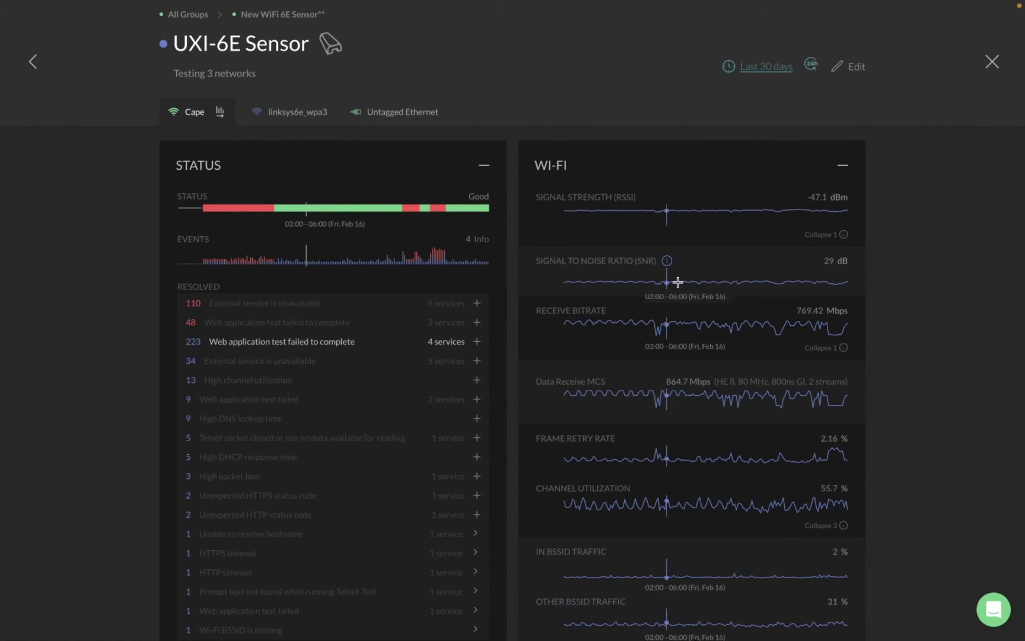
pyautogui.scroll(-6, 676, 284)
pyautogui.scroll(-1, 678, 288)
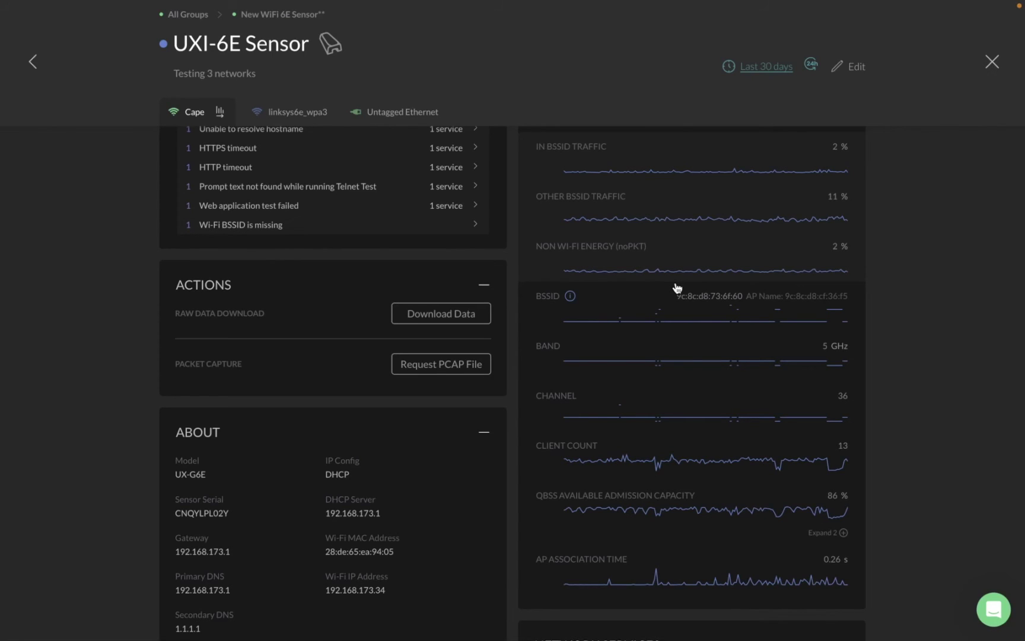
pyautogui.scroll(-2, 676, 288)
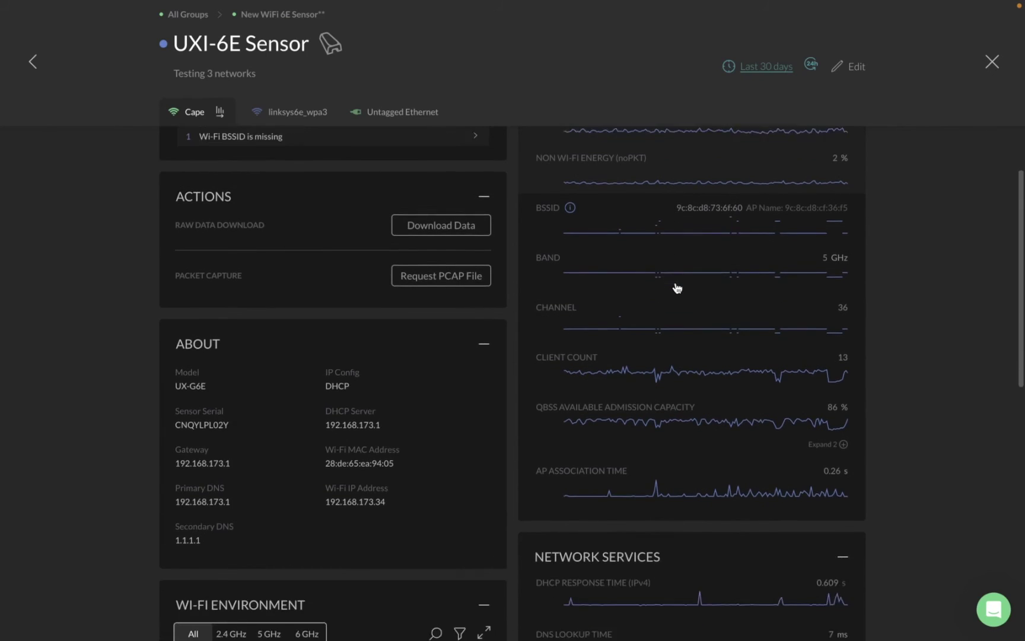
pyautogui.scroll(8, 677, 286)
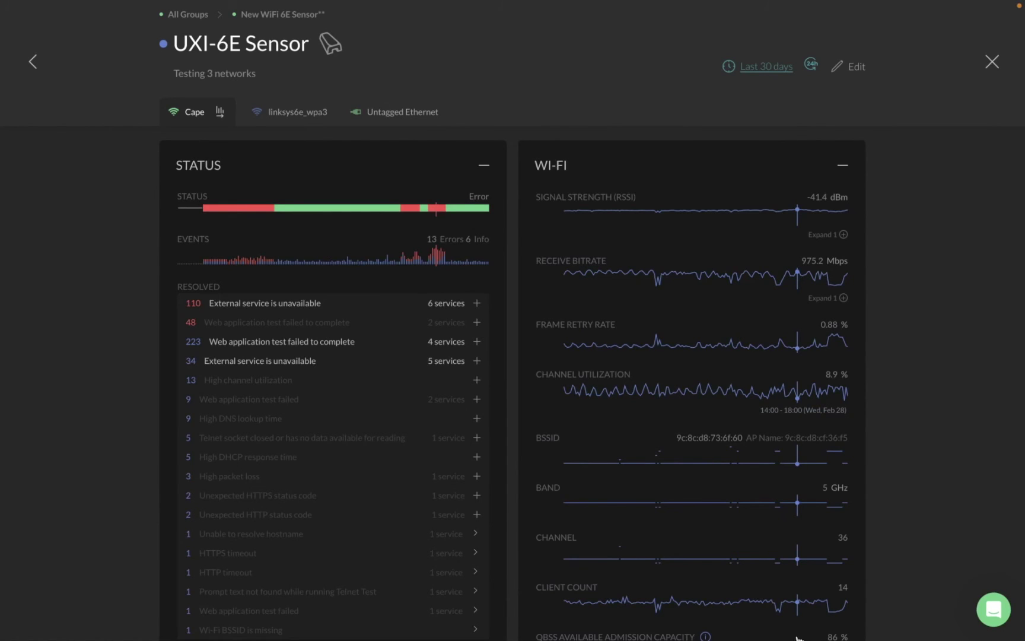
# Zoom the Wi-Fi Environment channel chart to channels 132–144 and open it full-size.
pyautogui.scroll(-15, 797, 638)
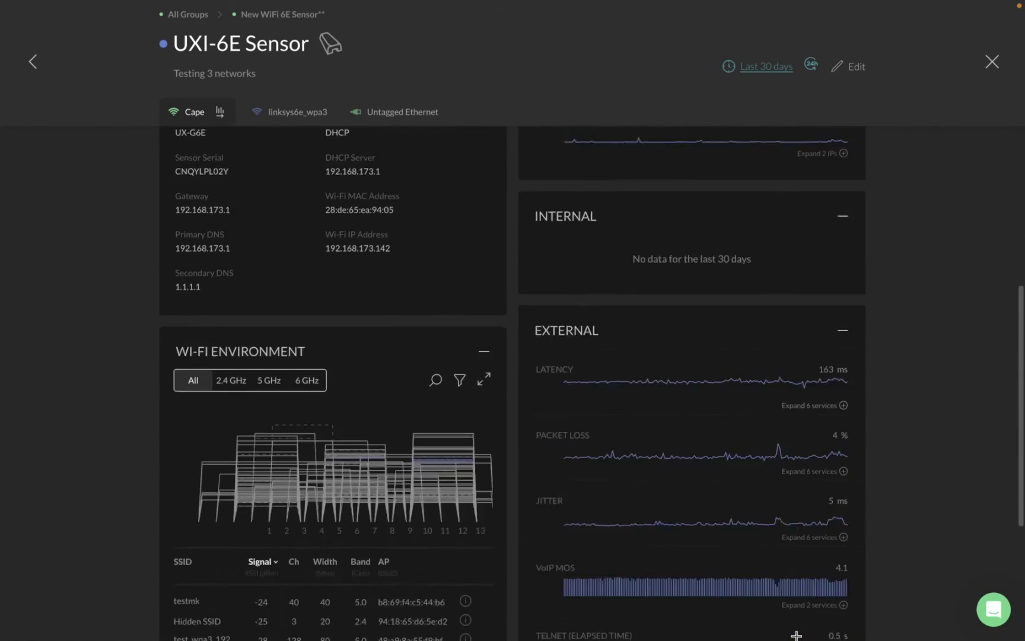
pyautogui.scroll(-5, 797, 635)
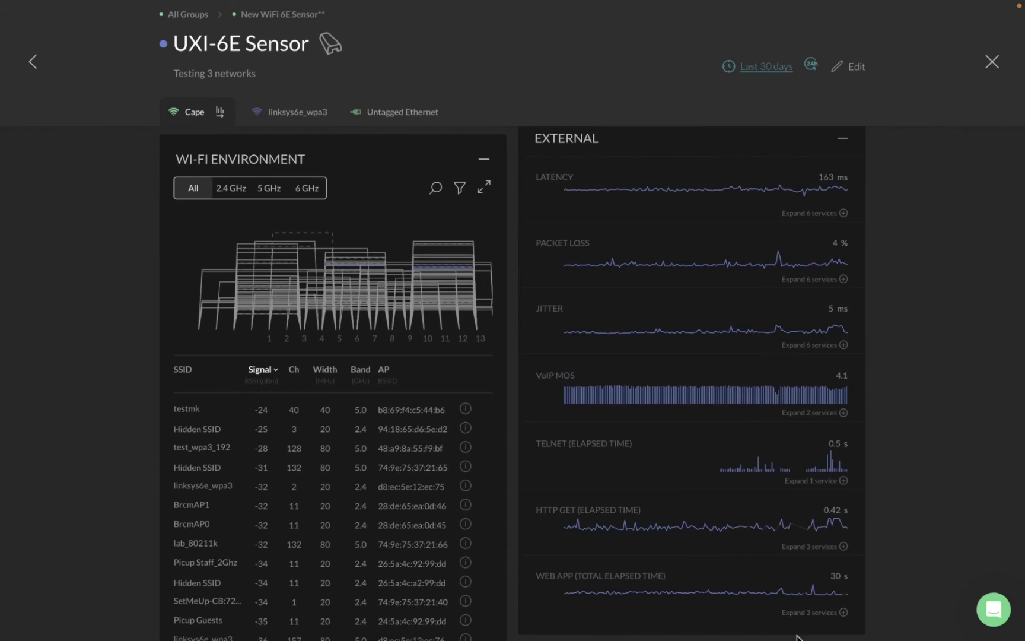
pyautogui.click(323, 327)
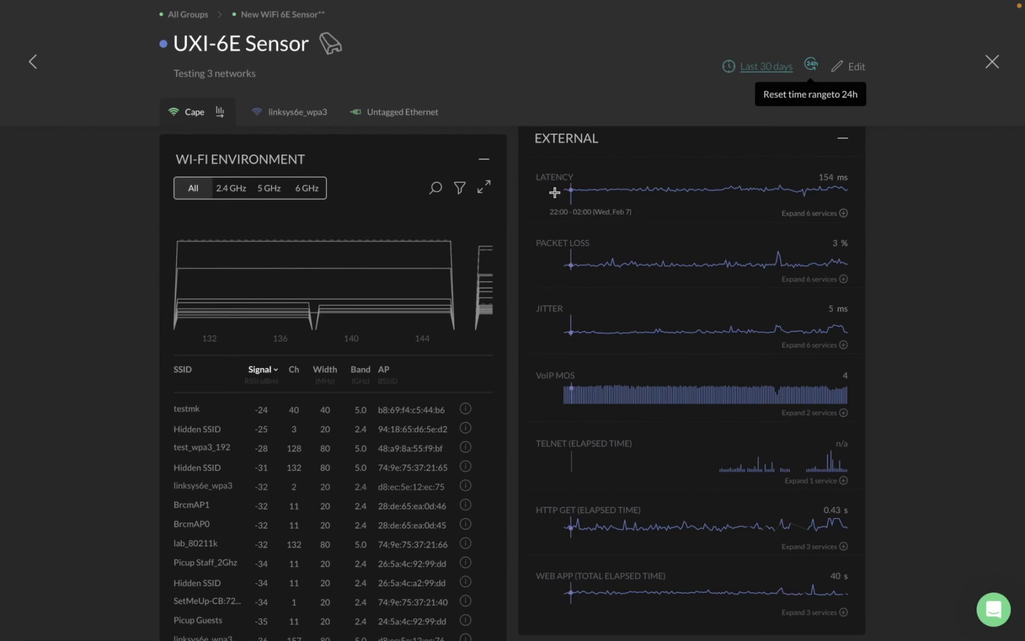
pyautogui.click(484, 189)
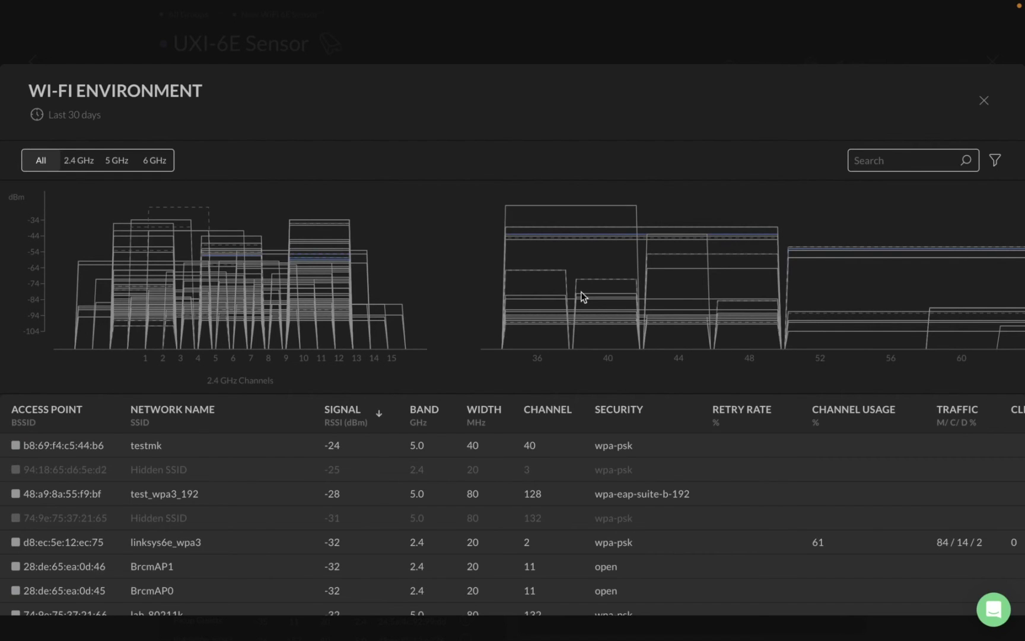
# Pan the full-size Wi-Fi Environment channel charts to review nearby access points.
pyautogui.hscroll(5, 581, 292)
pyautogui.hscroll(10, 580, 292)
pyautogui.hscroll(2, 581, 291)
pyautogui.hscroll(-12, 622, 308)
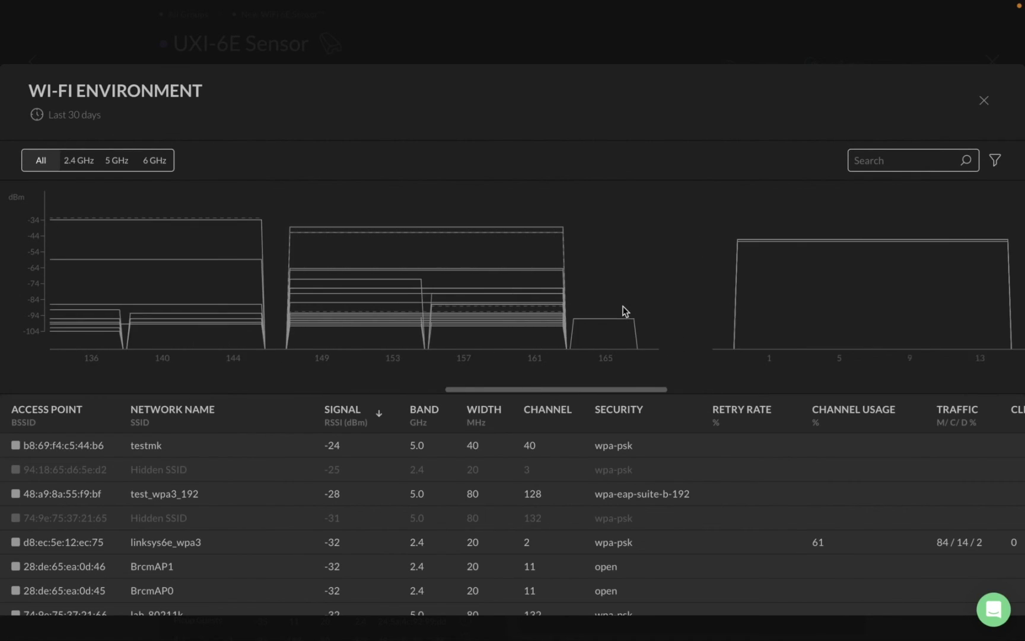
# Filter the Wi-Fi Environment SSID list from All to only Cape.
pyautogui.click(995, 161)
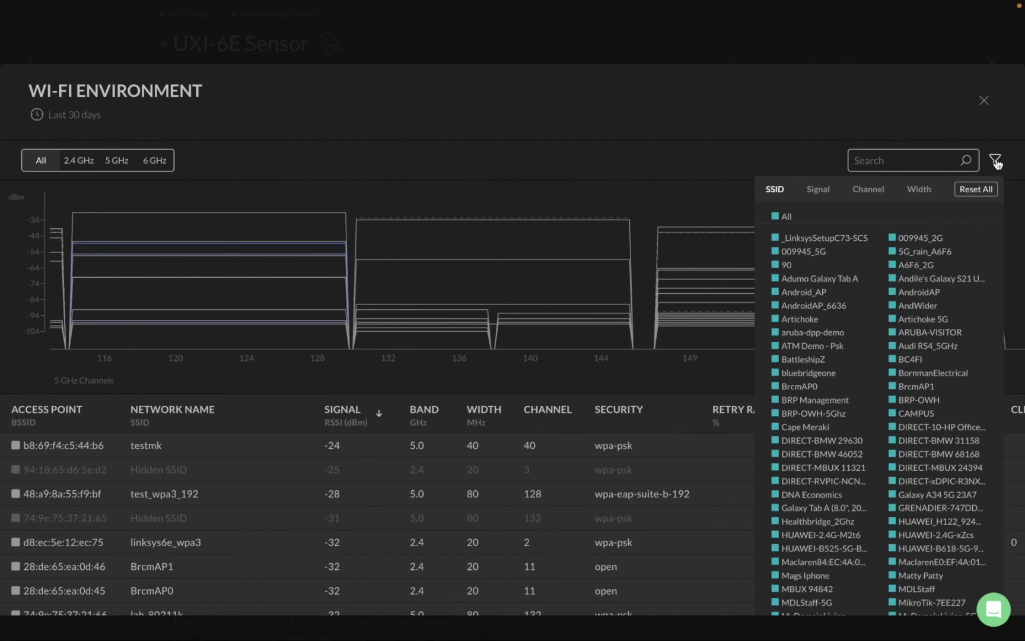
pyautogui.click(787, 219)
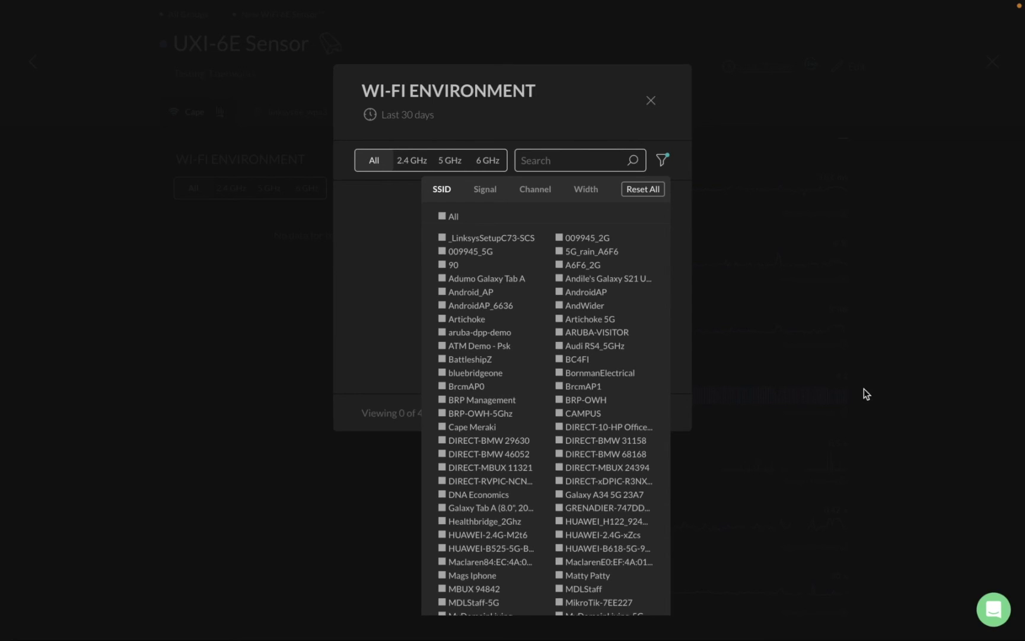
pyautogui.scroll(-3, 526, 363)
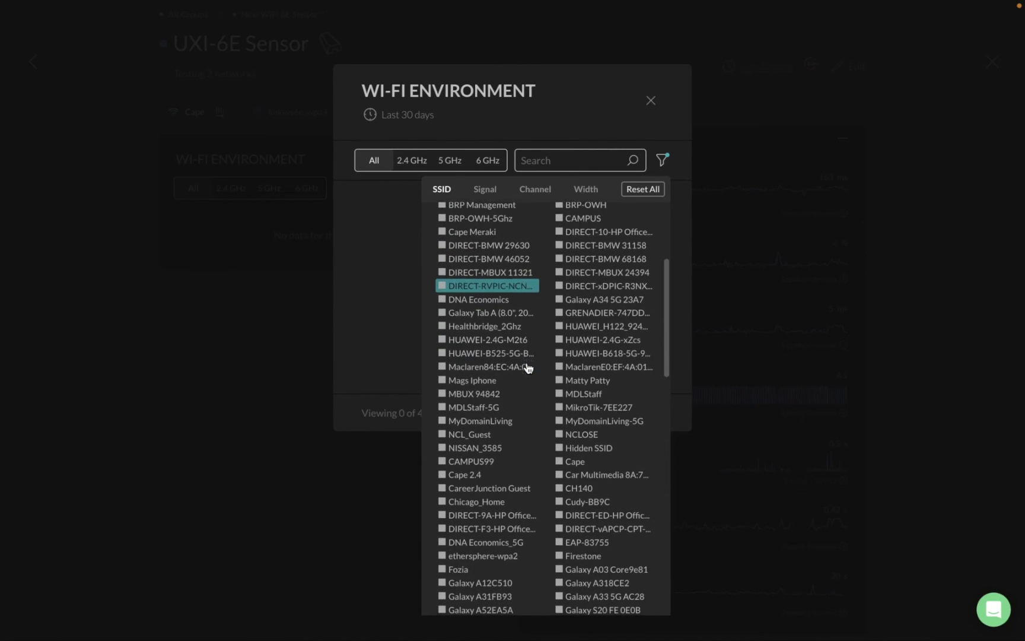
pyautogui.click(582, 462)
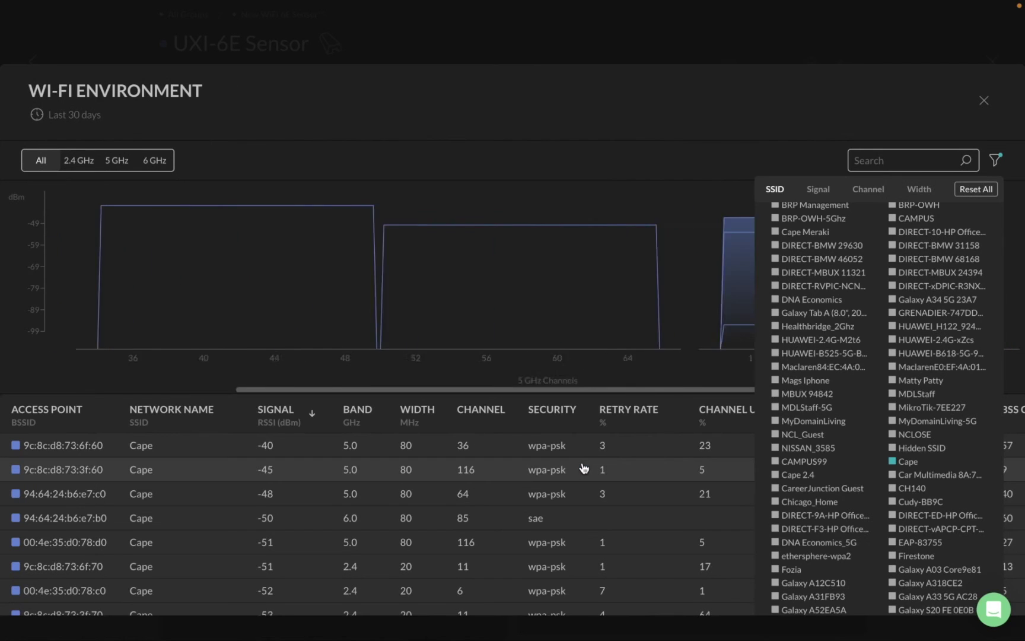
pyautogui.moveTo(537, 236)
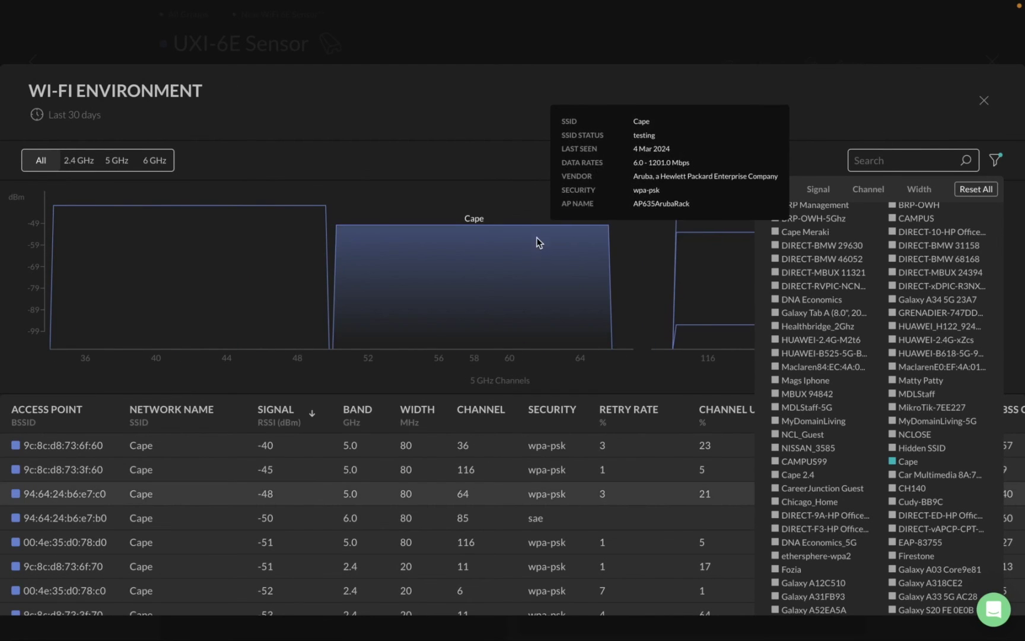
pyautogui.click(261, 299)
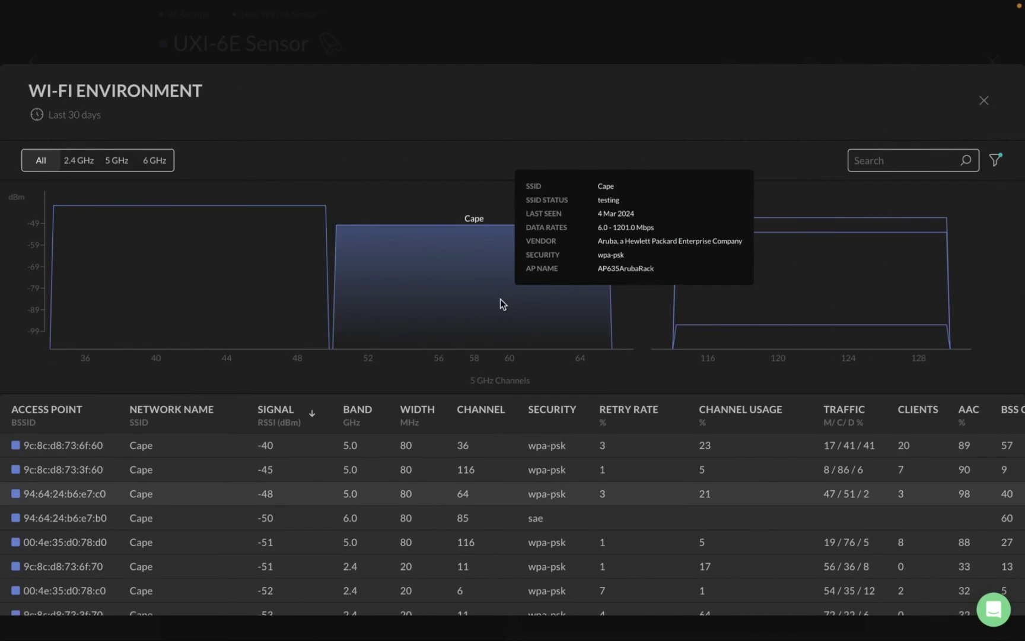
# Scroll the Cape BSSID table right to show BSS Color, Auth Timing and Last Seen columns.
pyautogui.scroll(-1, 499, 299)
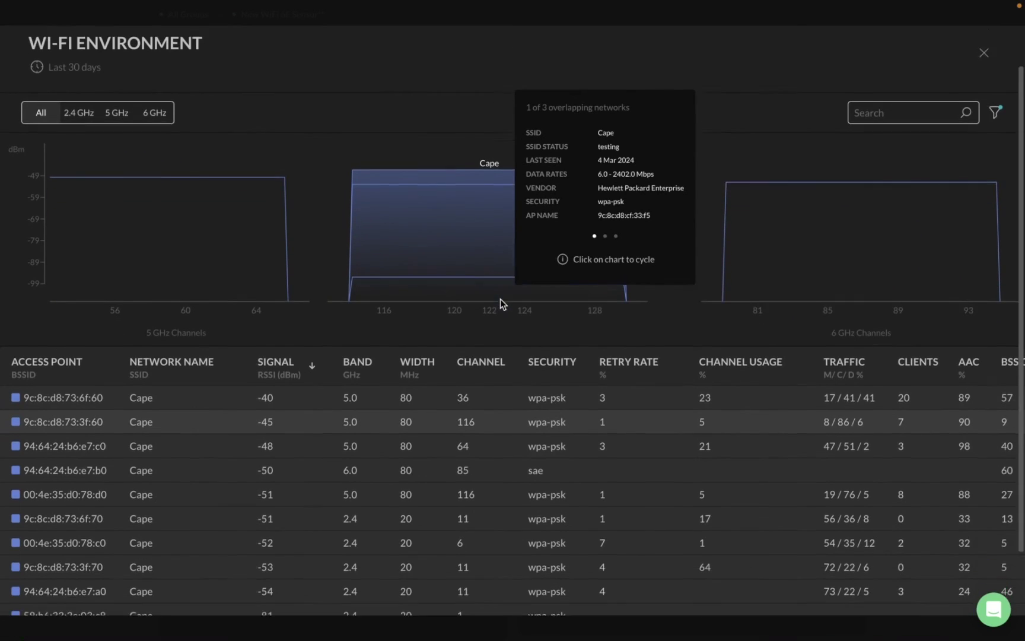
pyautogui.scroll(-2, 499, 299)
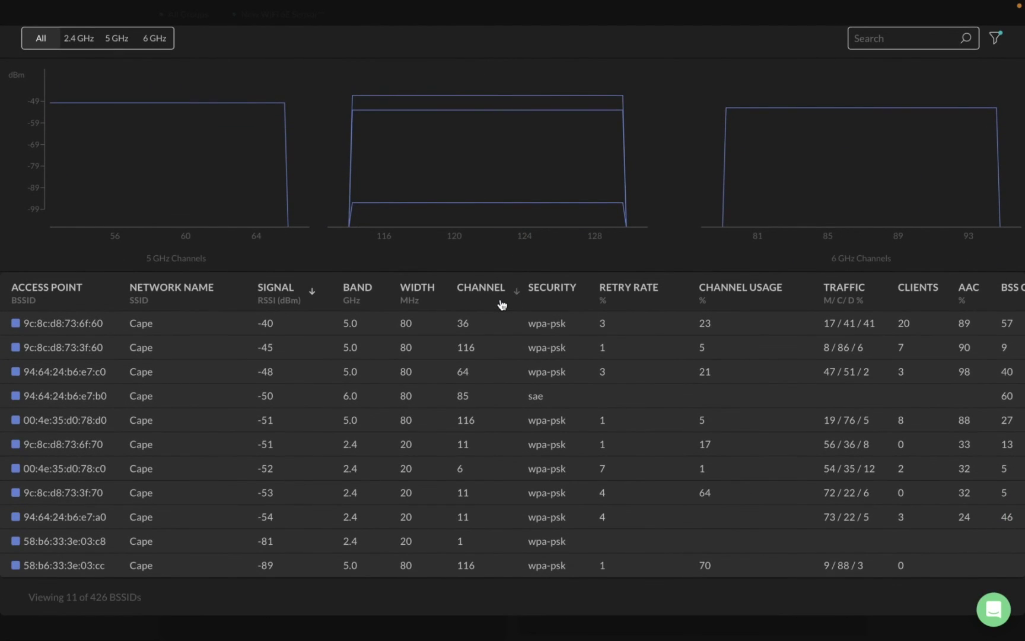
pyautogui.hscroll(2, 646, 390)
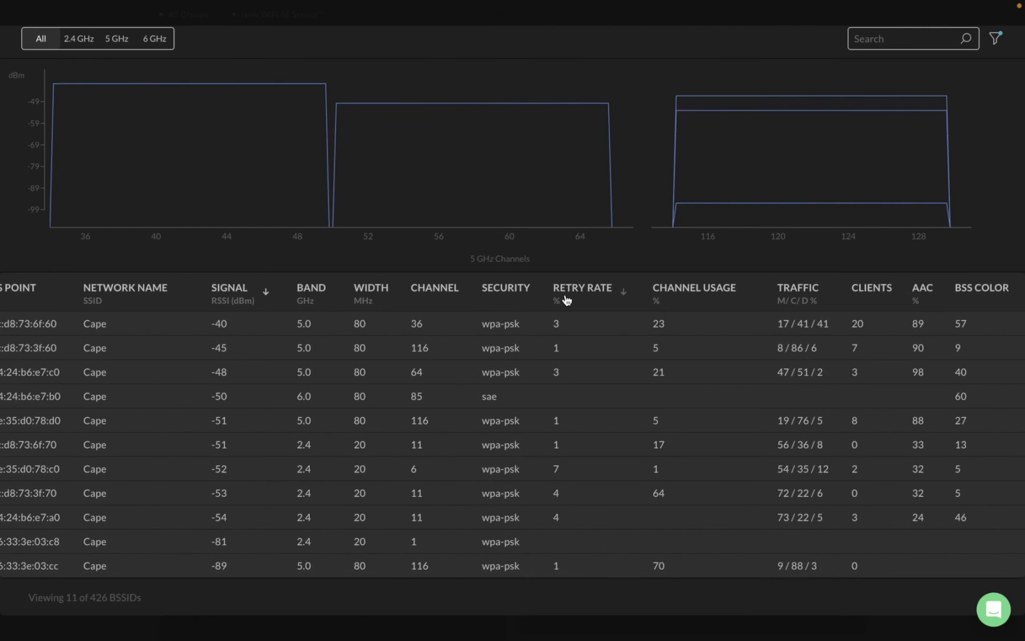
pyautogui.scroll(-1, 567, 300)
pyautogui.hscroll(-1, 567, 300)
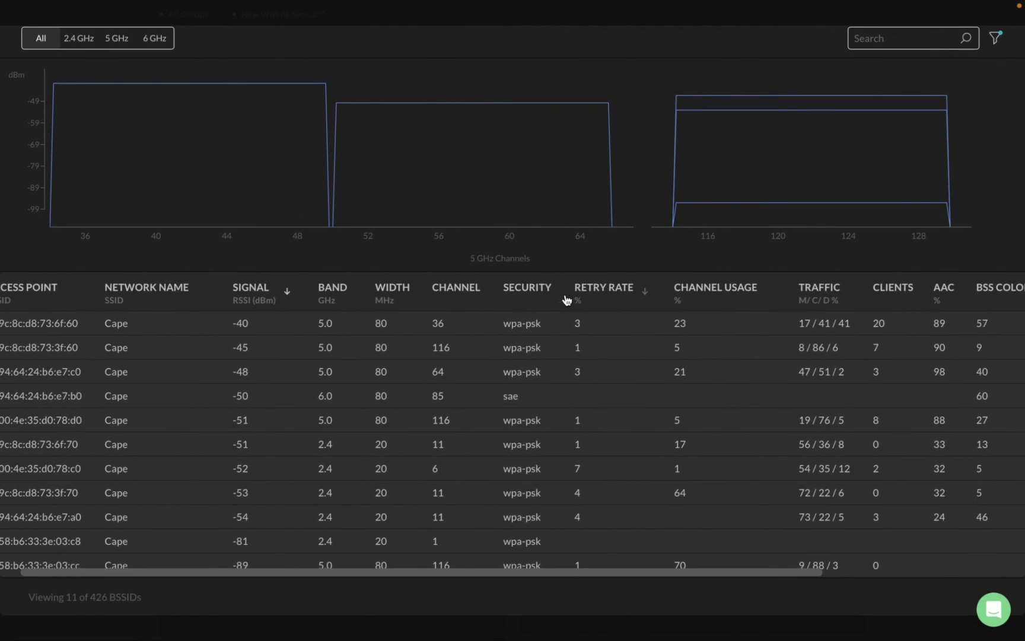
pyautogui.hscroll(3, 567, 299)
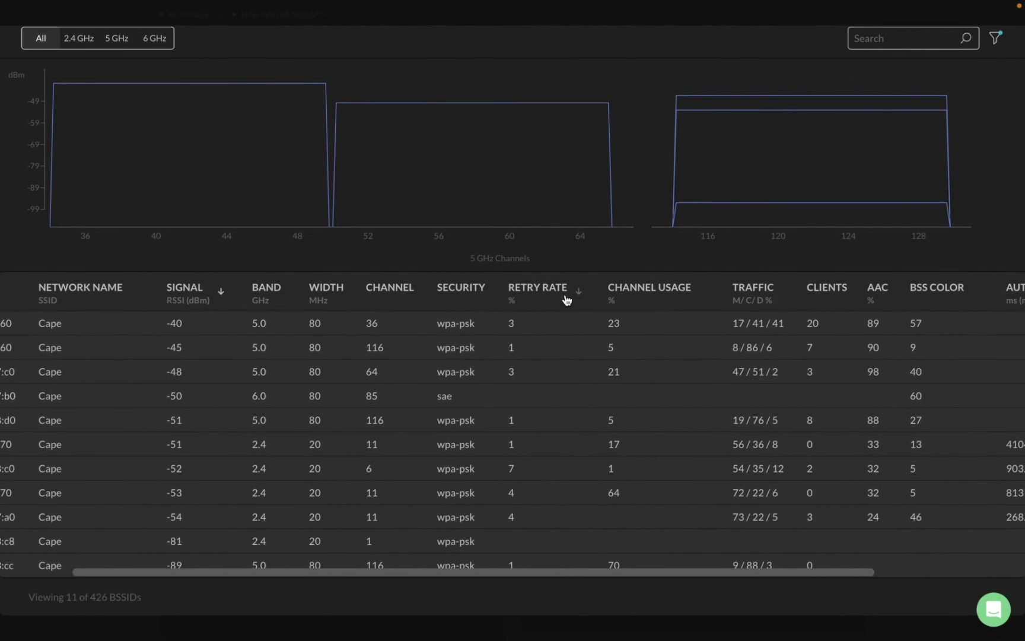
pyautogui.hscroll(2, 567, 299)
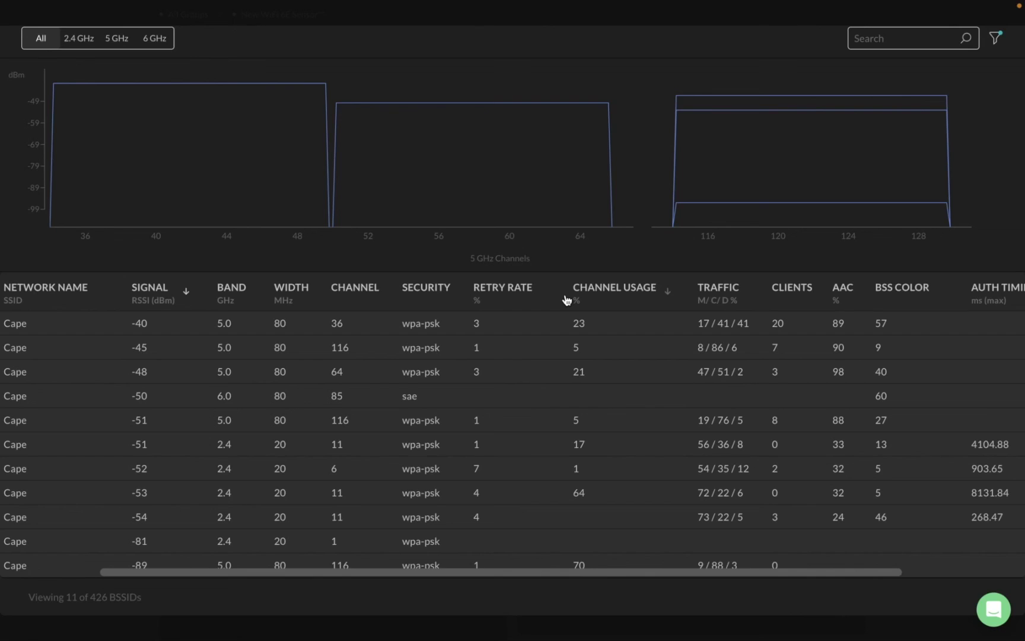
pyautogui.hscroll(10, 566, 300)
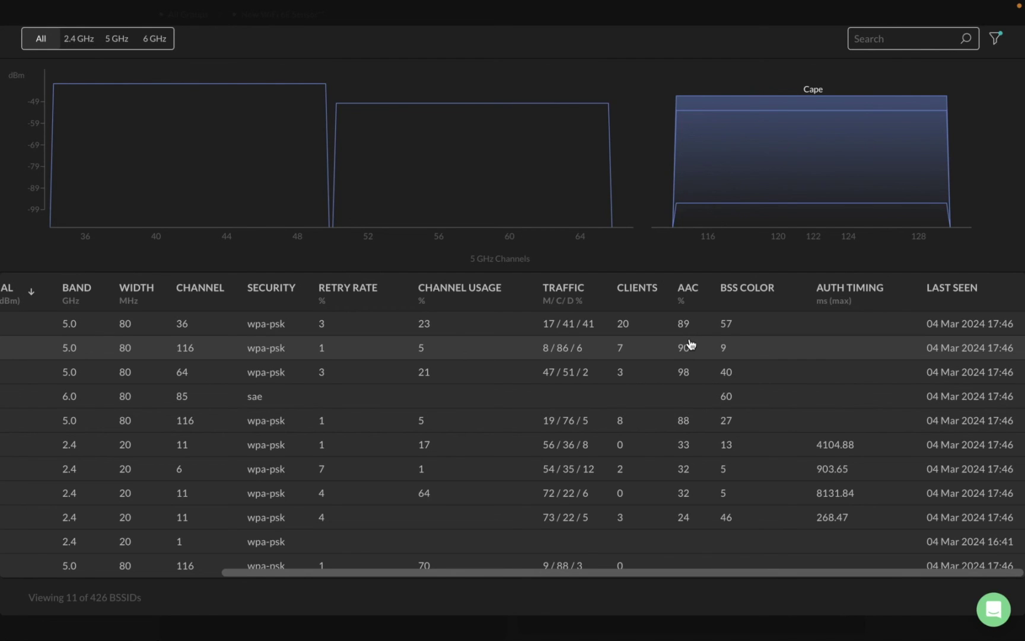
pyautogui.hscroll(-2, 585, 311)
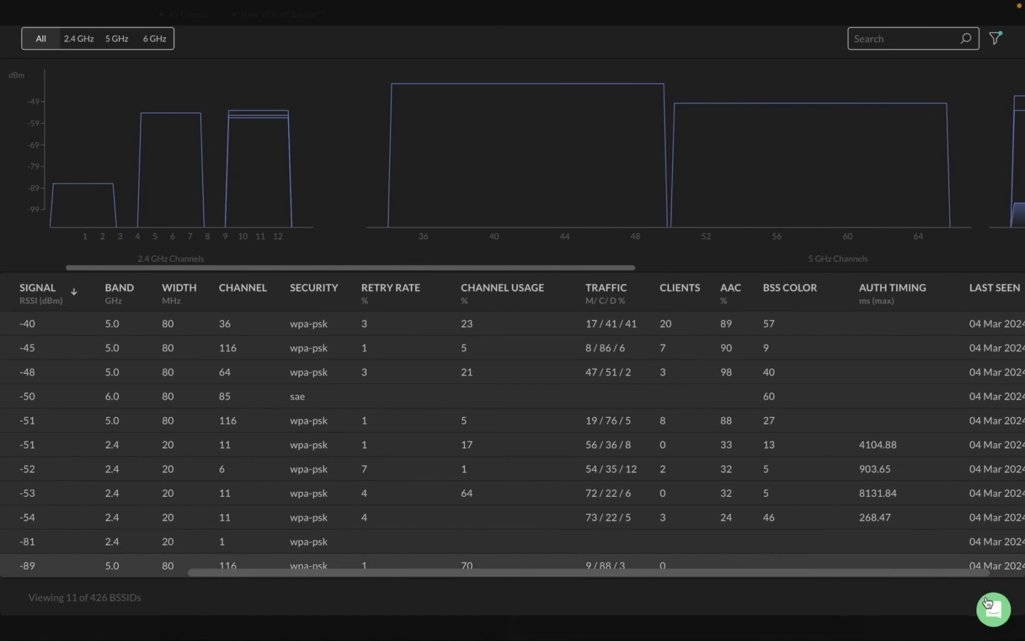
pyautogui.click(986, 601)
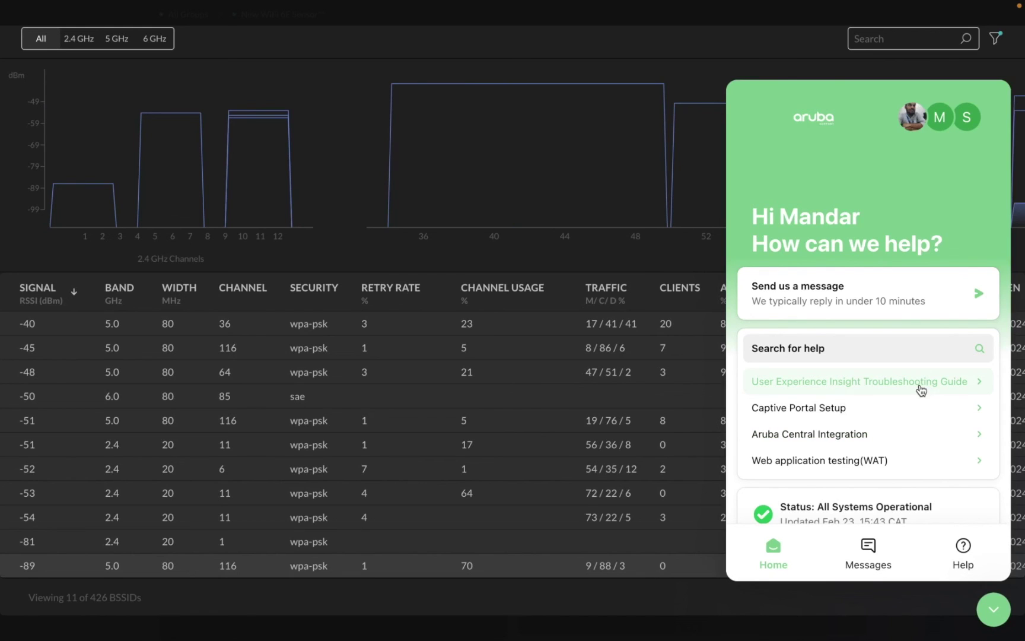
pyautogui.click(985, 620)
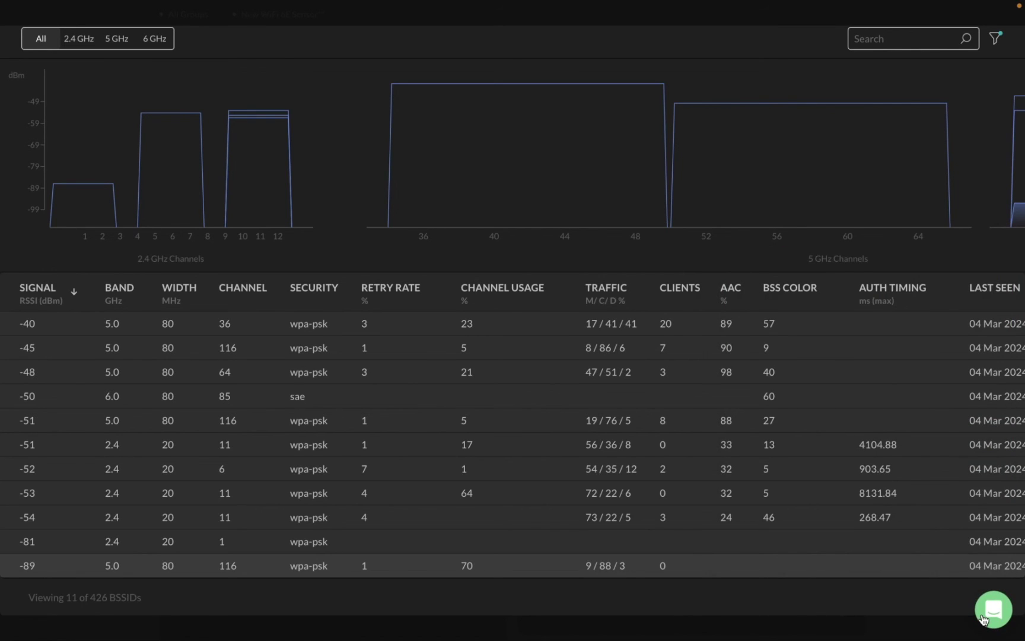